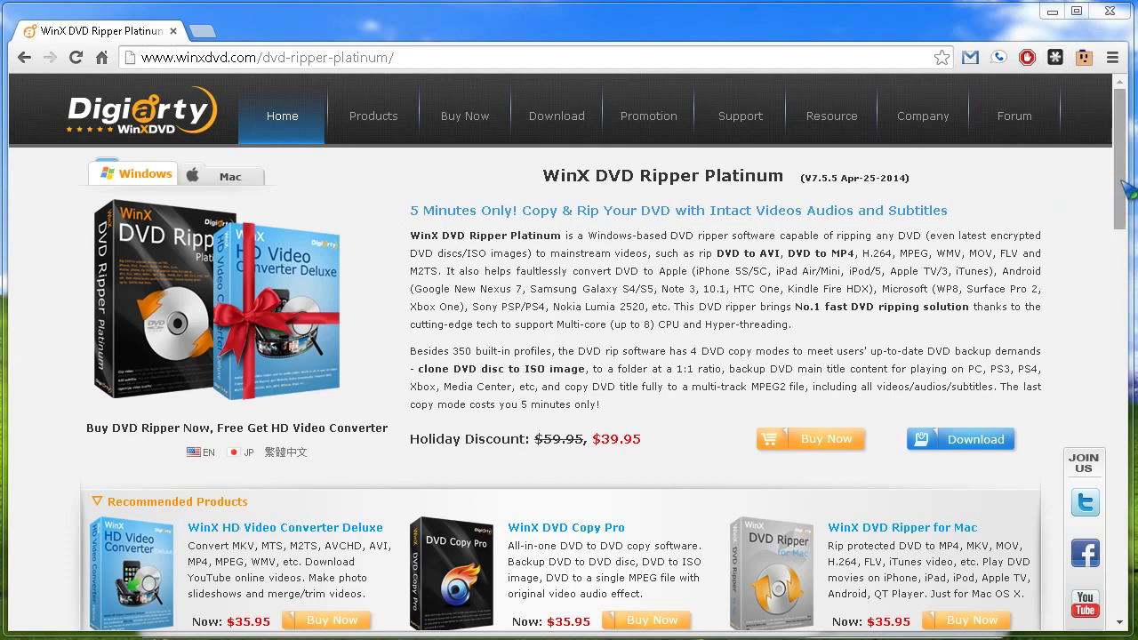
# Minimize Chrome and nudge the WinX DVD Ripper Platinum Getting Started window slightly upward.
pyautogui.moveTo(1122, 183); pyautogui.dragTo(1115, 337)
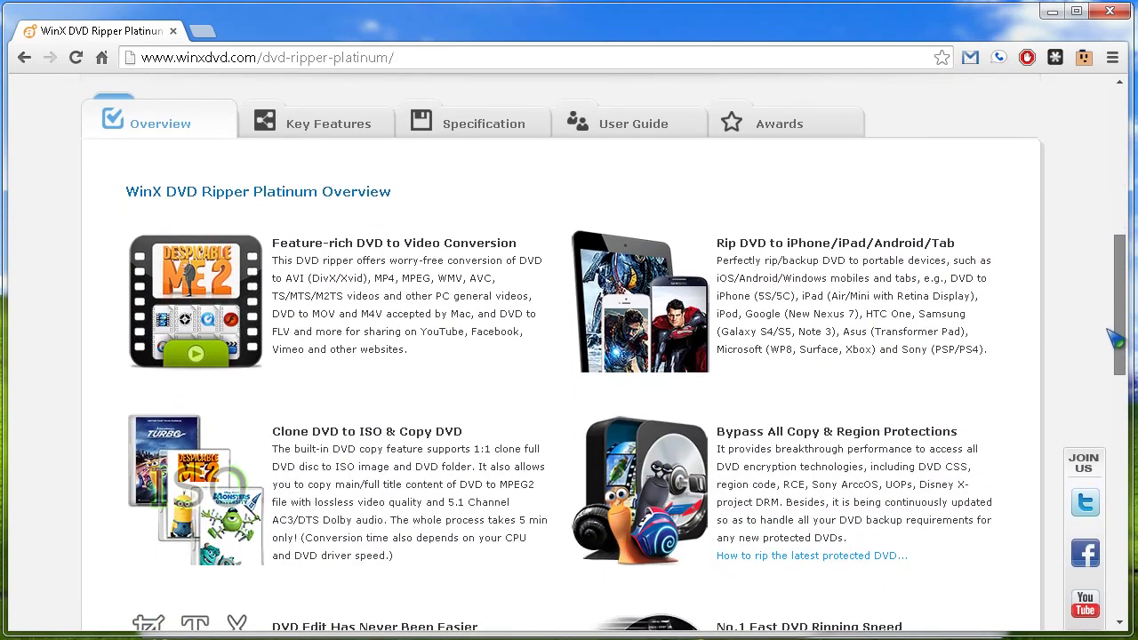
pyautogui.moveTo(1115, 338); pyautogui.dragTo(1115, 357)
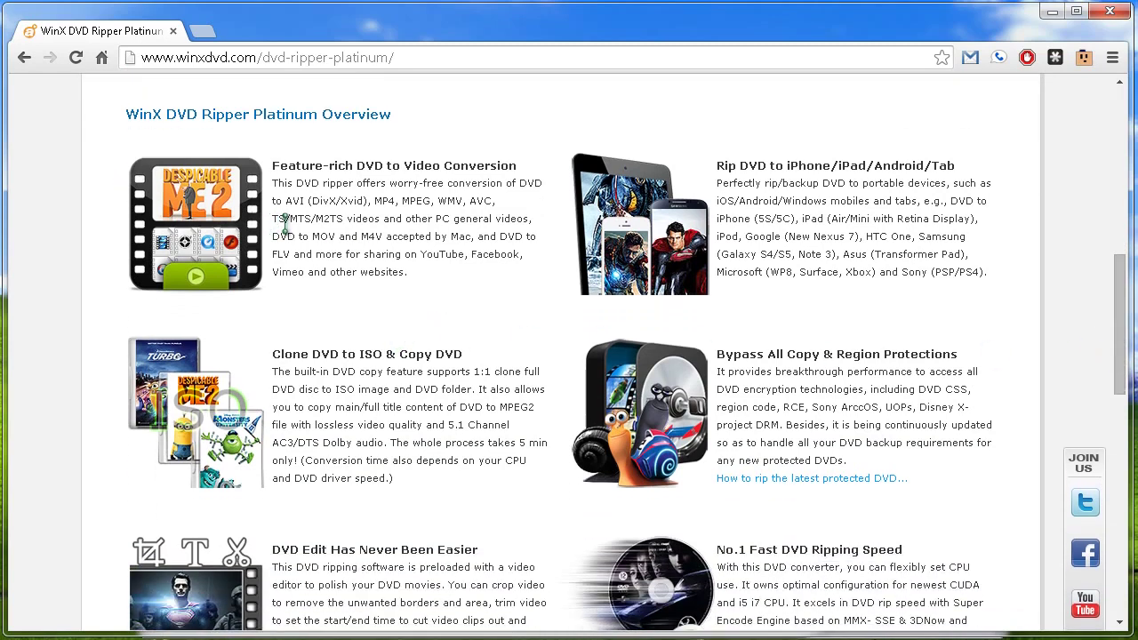
pyautogui.scroll(-1, 418, 298)
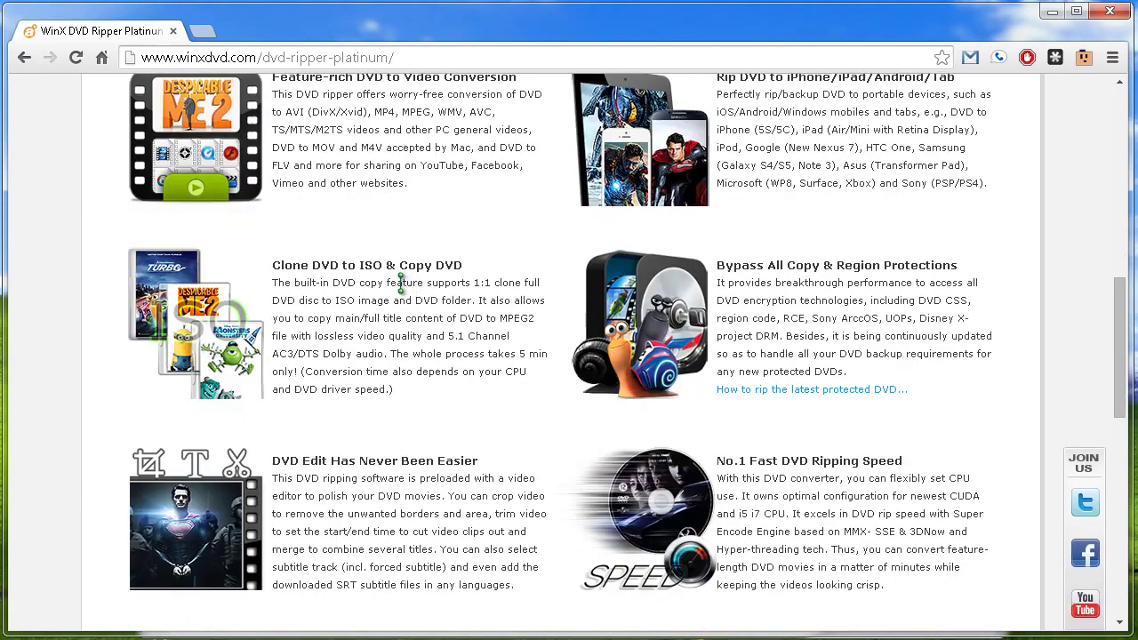
pyautogui.scroll(-3, 424, 333)
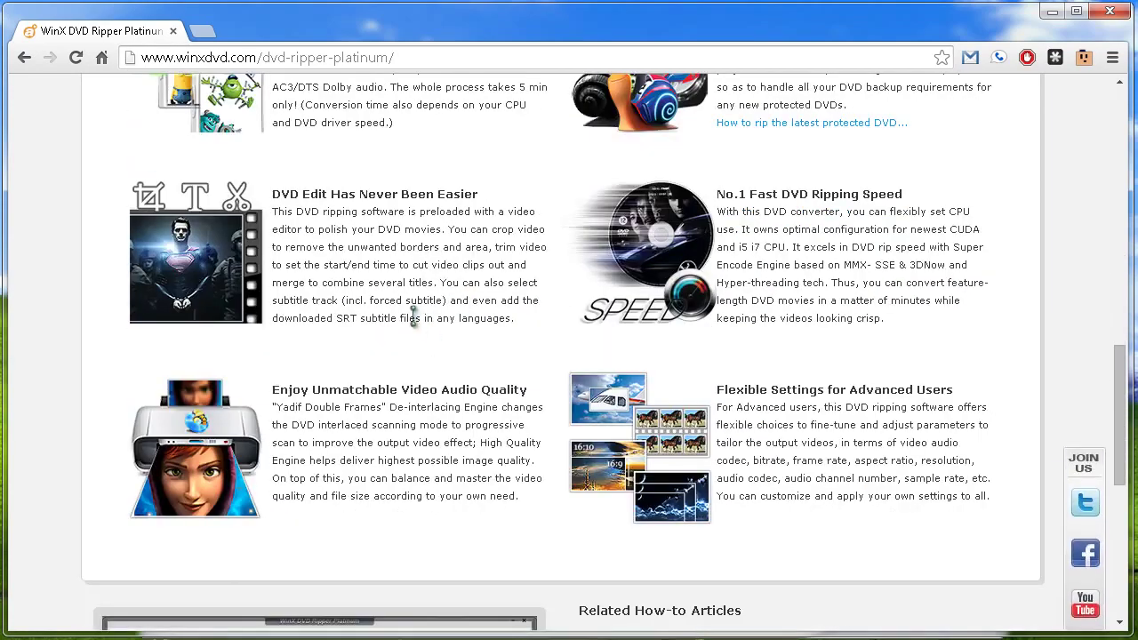
pyautogui.scroll(10, 409, 316)
pyautogui.scroll(2, 360, 435)
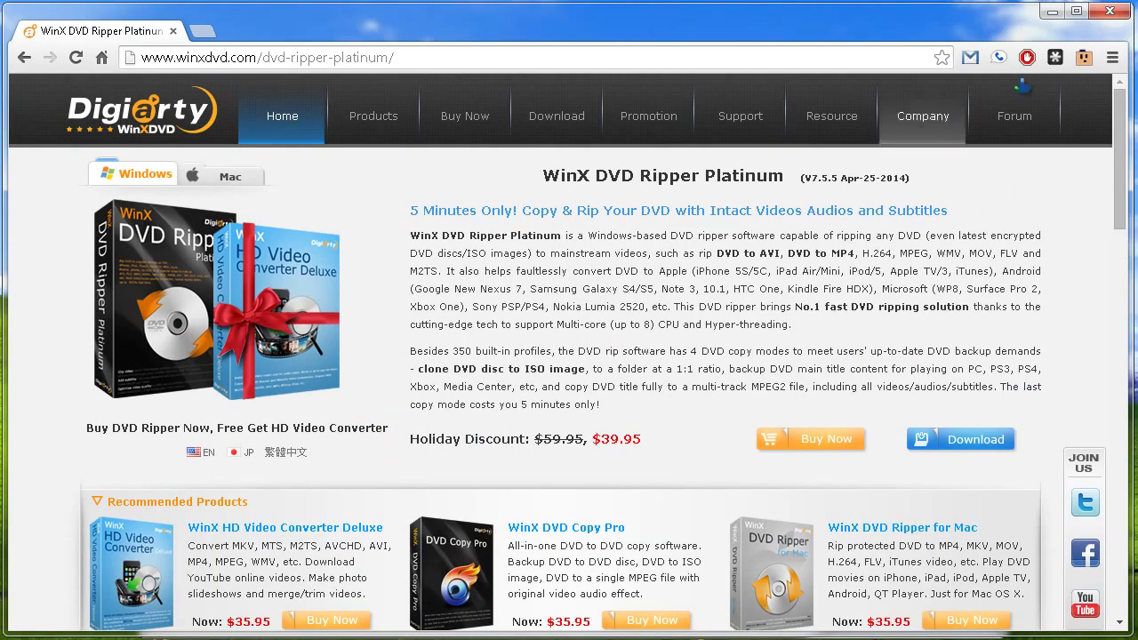
pyautogui.click(1050, 12)
pyautogui.moveTo(727, 57); pyautogui.dragTo(723, 39)
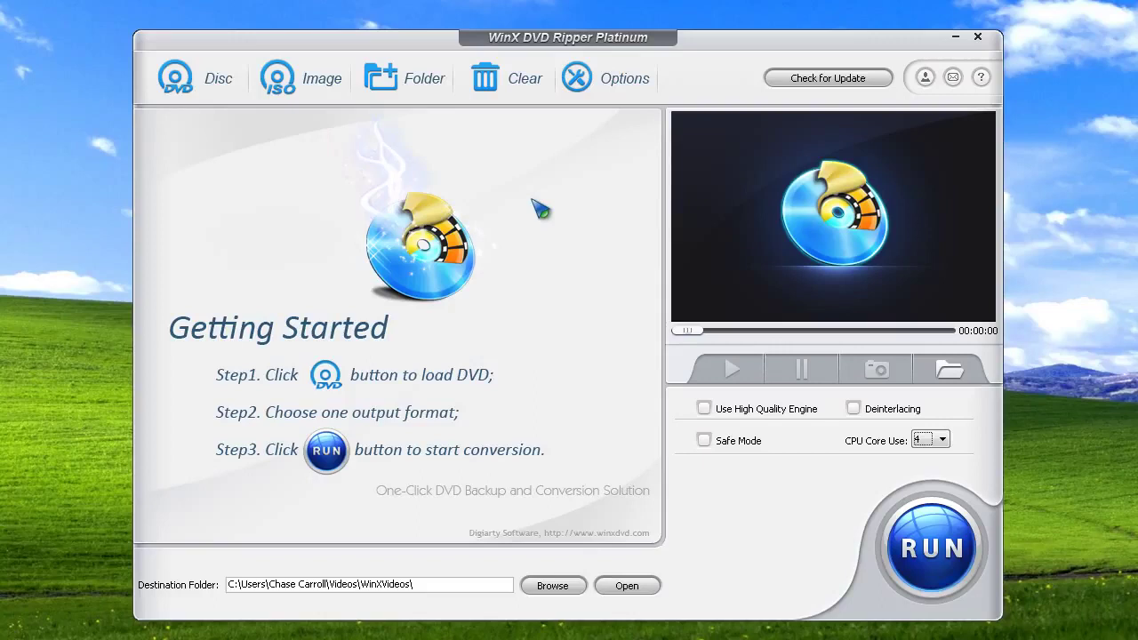
# Load the D:EASTERN_PROMISES disc as the source, dismissing VLC's autoplay window.
pyautogui.click(222, 89)
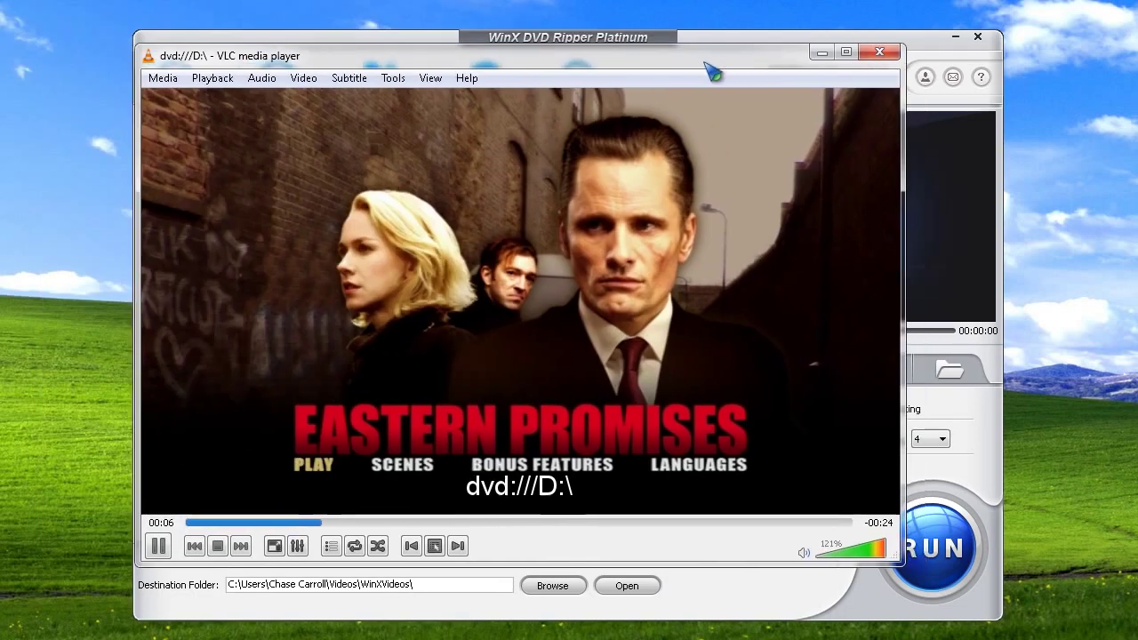
pyautogui.click(879, 51)
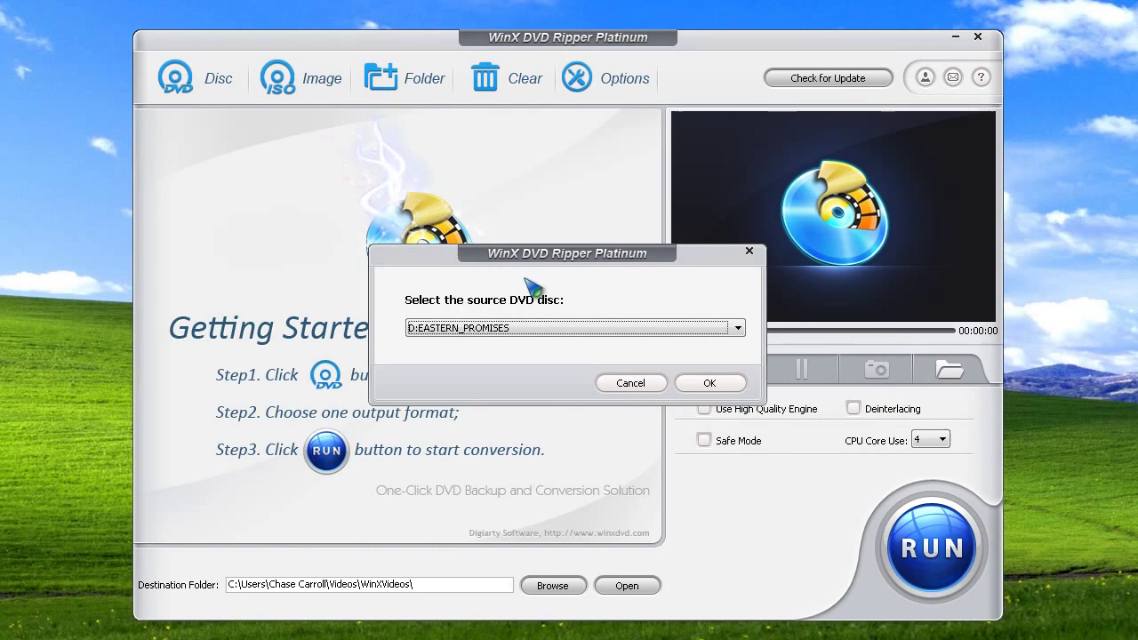
pyautogui.click(709, 383)
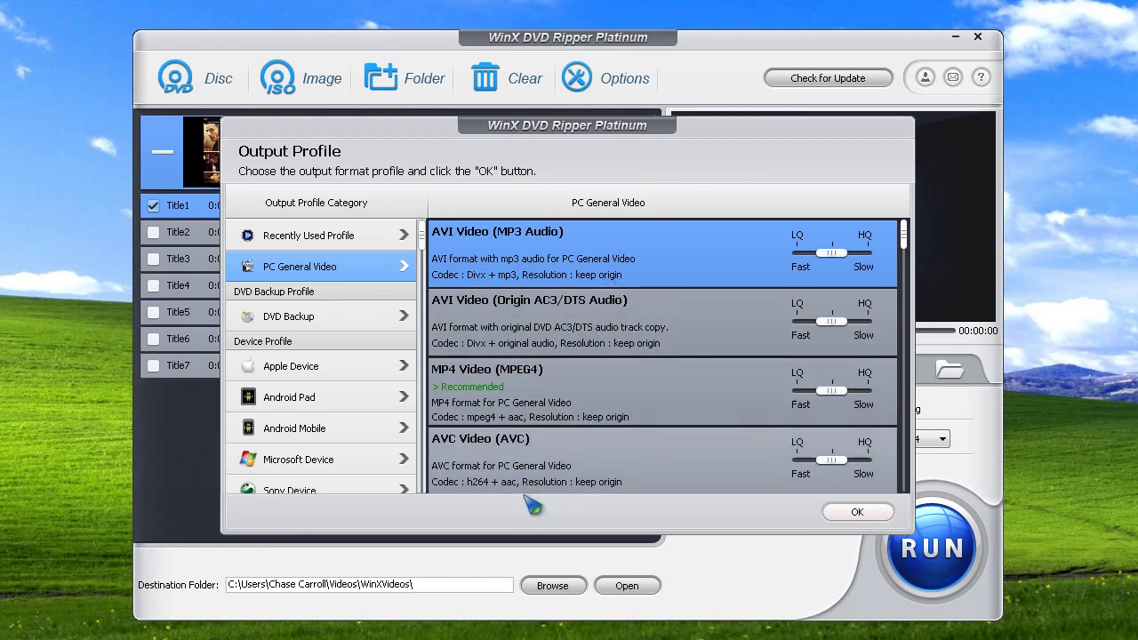
# Scroll through the Output Profile categories and the PC General Video profiles, including AVI, MP4 and AVC Video.
pyautogui.scroll(-3, 524, 370)
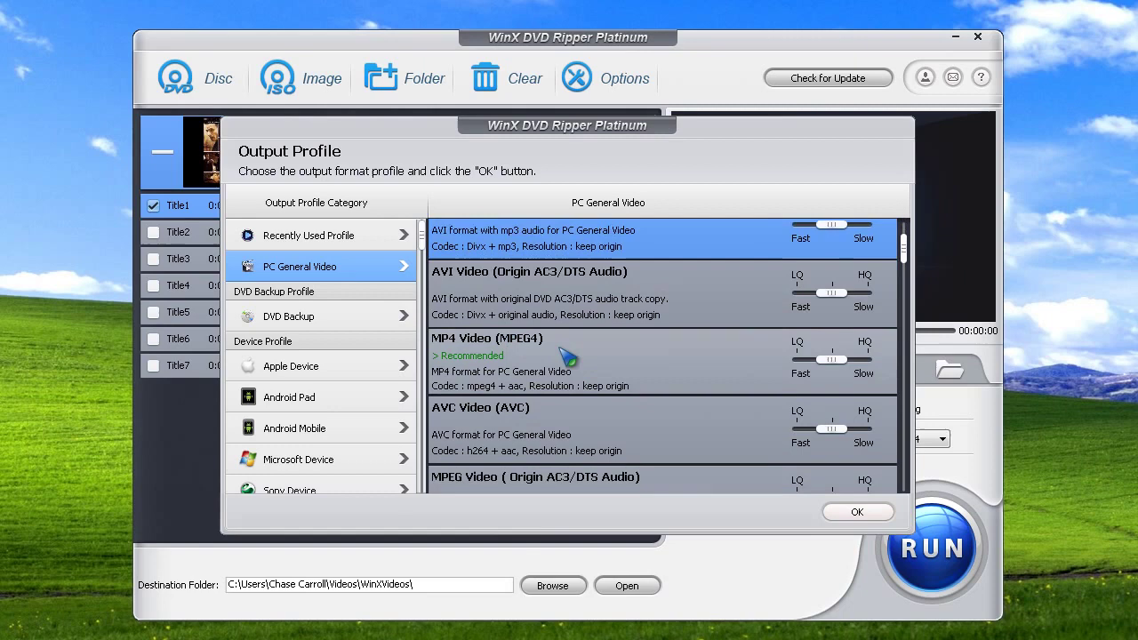
pyautogui.scroll(3, 640, 369)
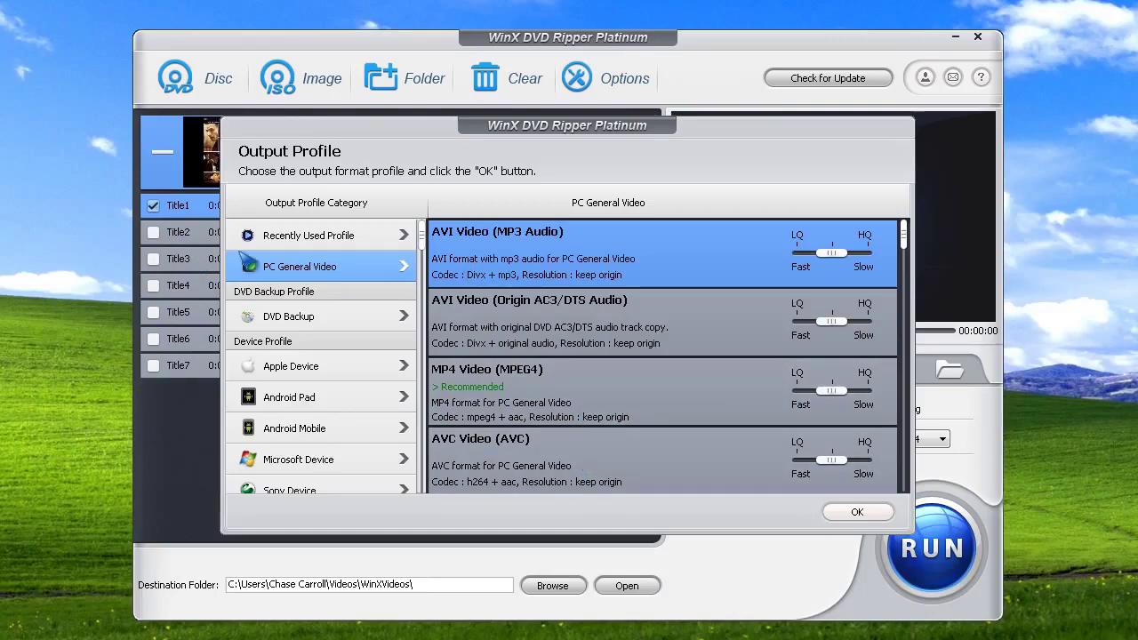
pyautogui.scroll(-1, 293, 291)
pyautogui.scroll(-1, 293, 291)
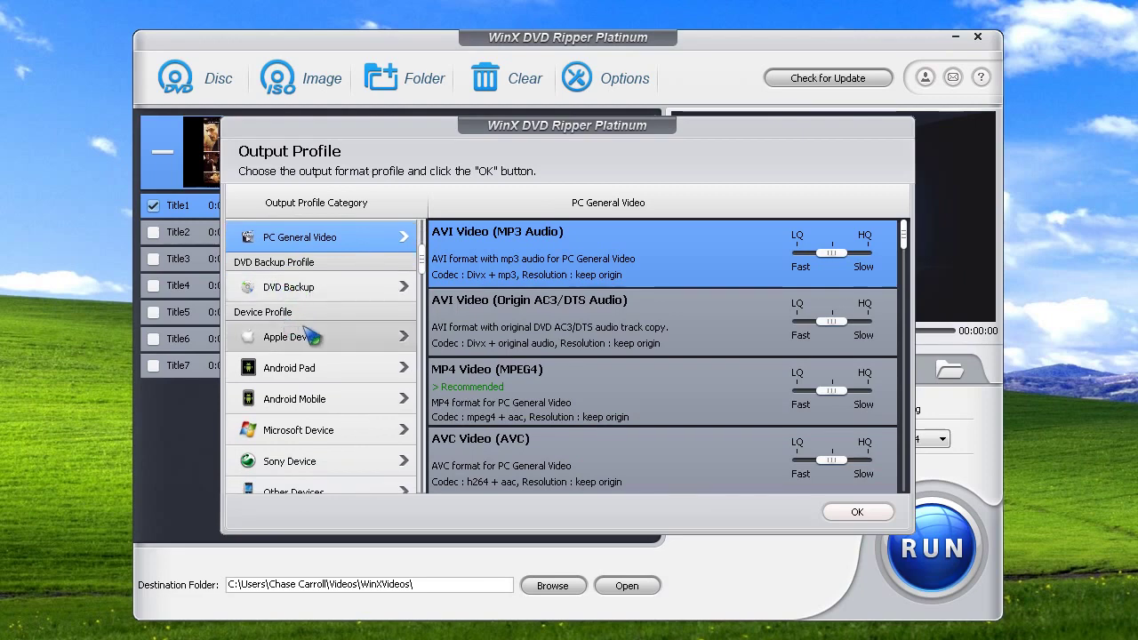
pyautogui.scroll(-3, 317, 336)
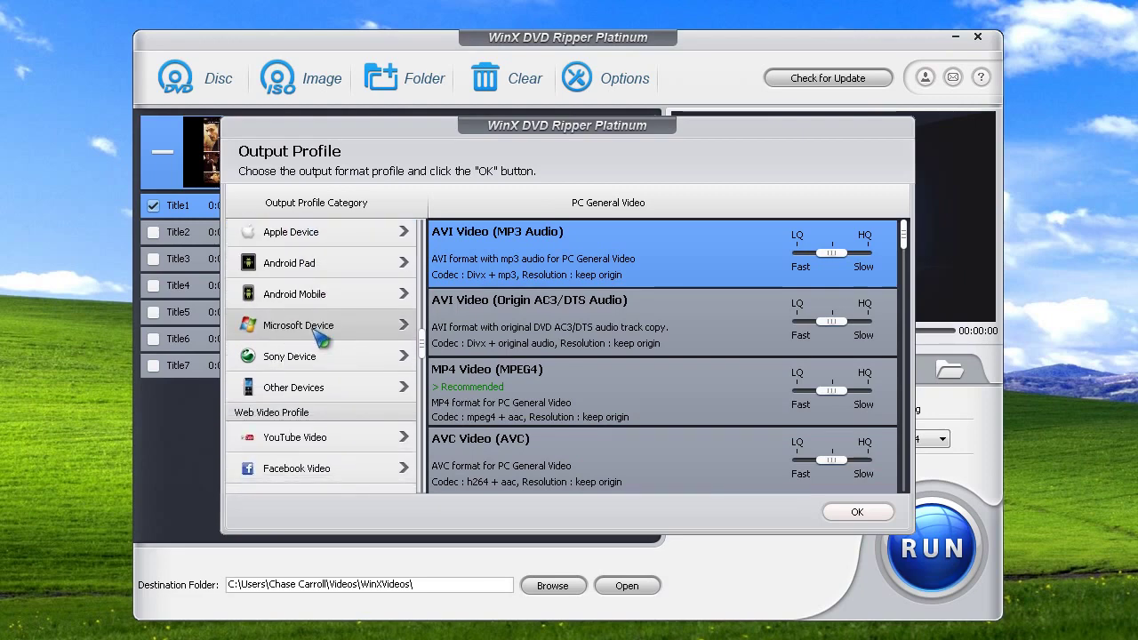
pyautogui.scroll(2, 320, 338)
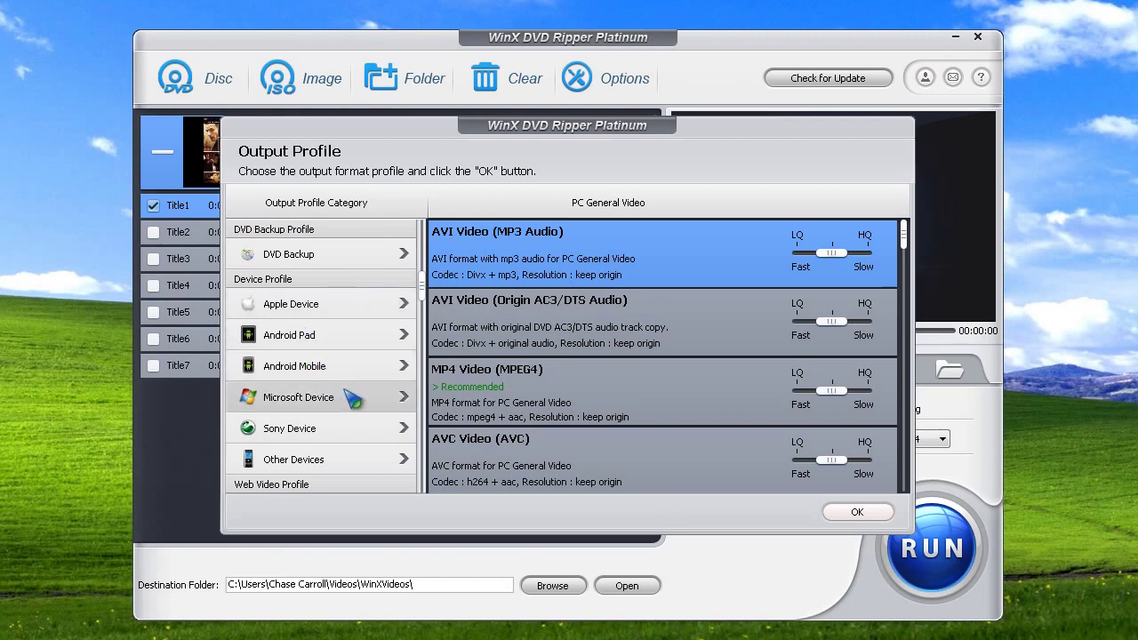
pyautogui.scroll(-1, 342, 431)
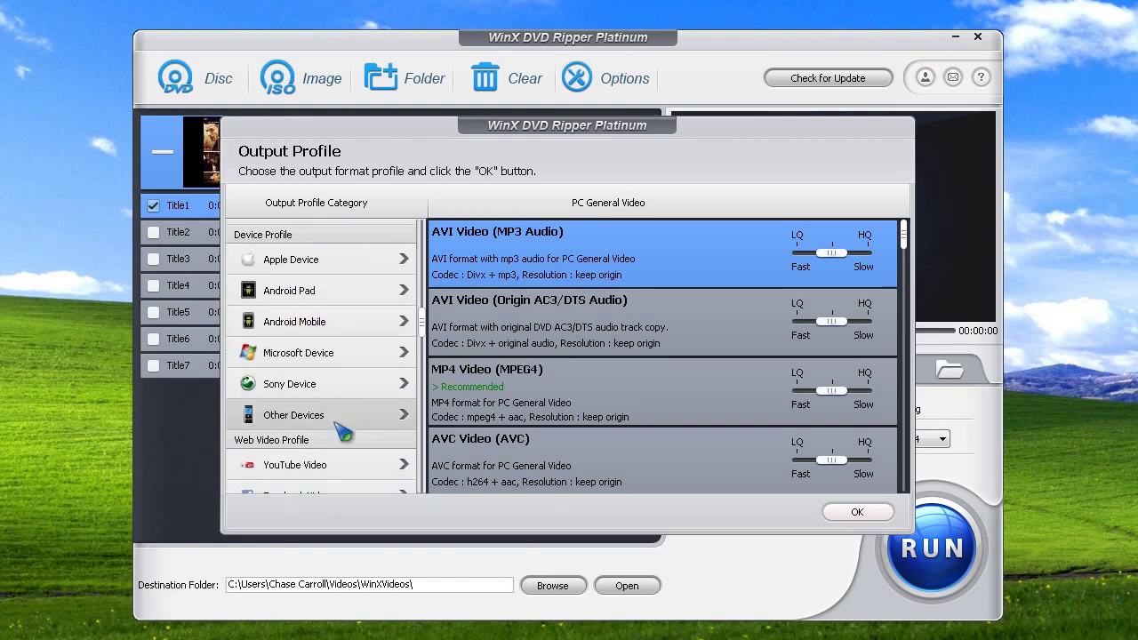
# Browse the Android Pad profiles, then go back to the Output Profile category list.
pyautogui.click(324, 295)
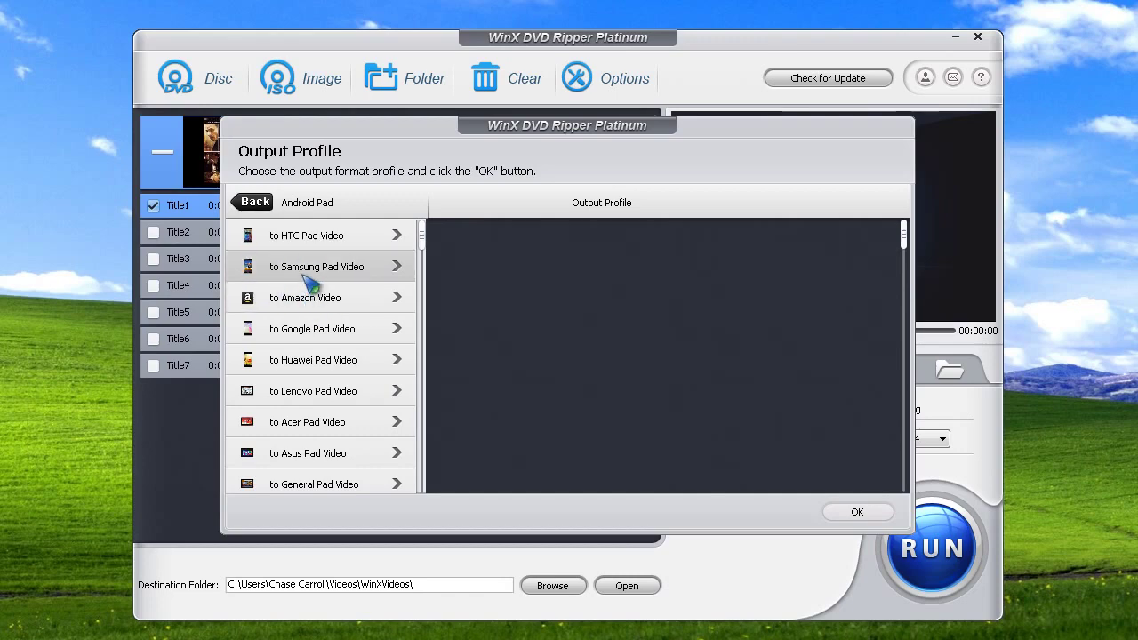
pyautogui.scroll(-1, 304, 279)
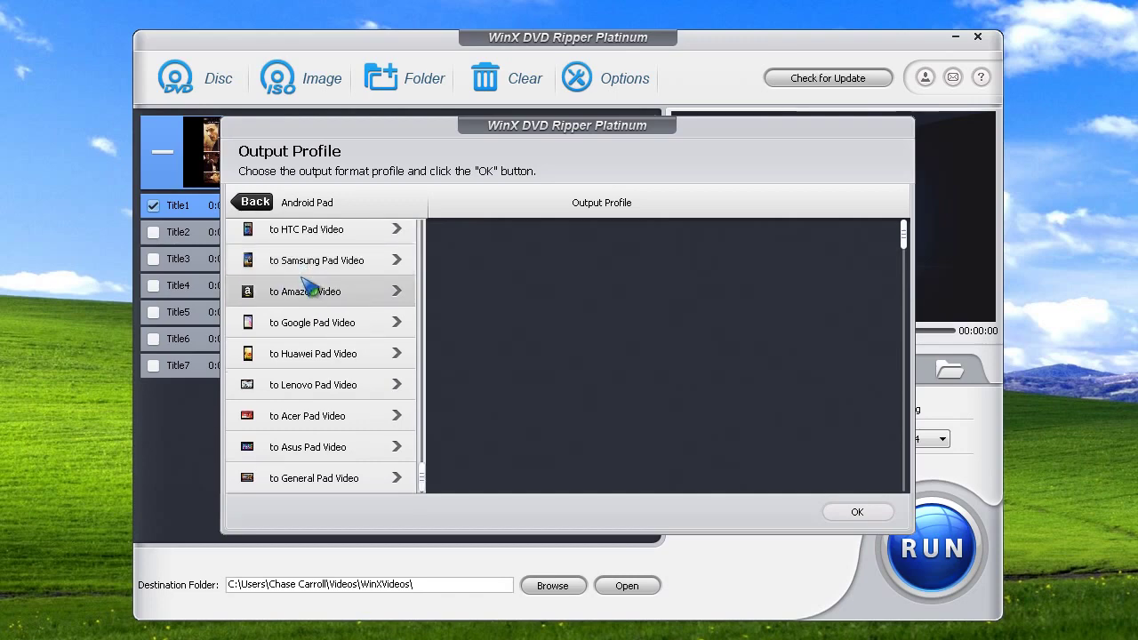
pyautogui.scroll(1, 293, 267)
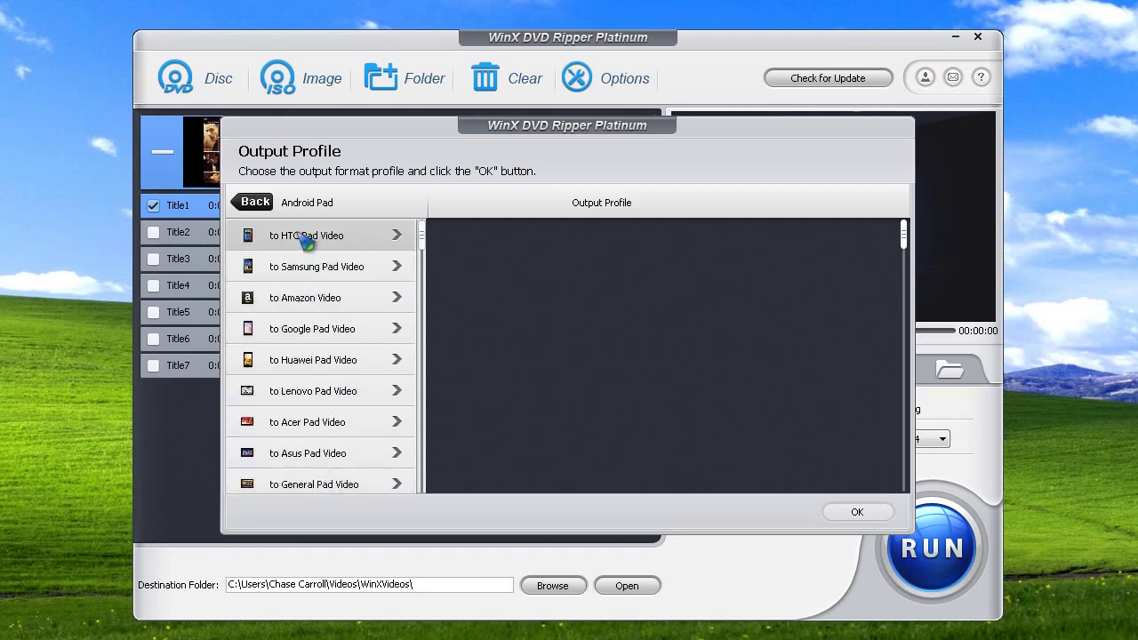
pyautogui.click(258, 204)
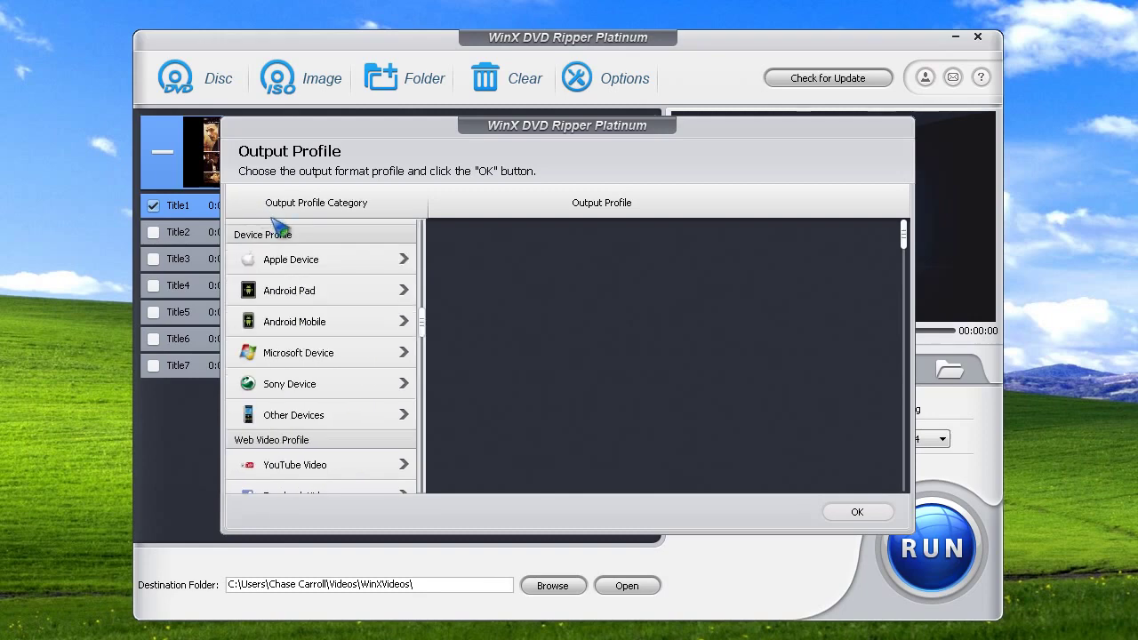
# Open Android Mobile > HTC Mobile Video and scroll back to General HTC Mobile Video (MPEG4).
pyautogui.click(306, 325)
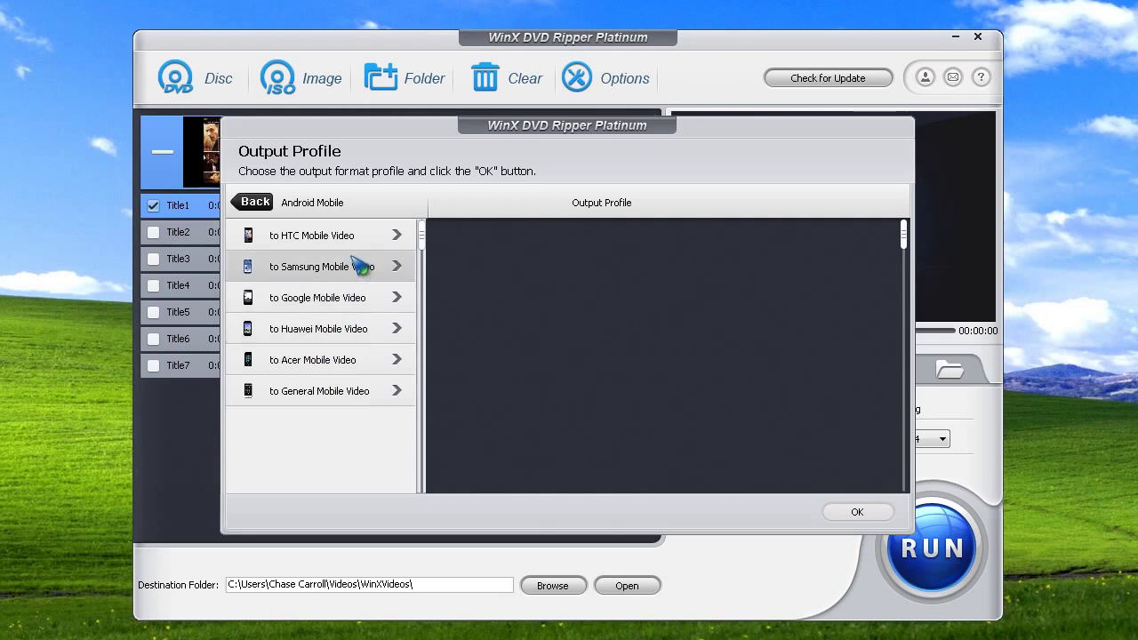
pyautogui.click(327, 238)
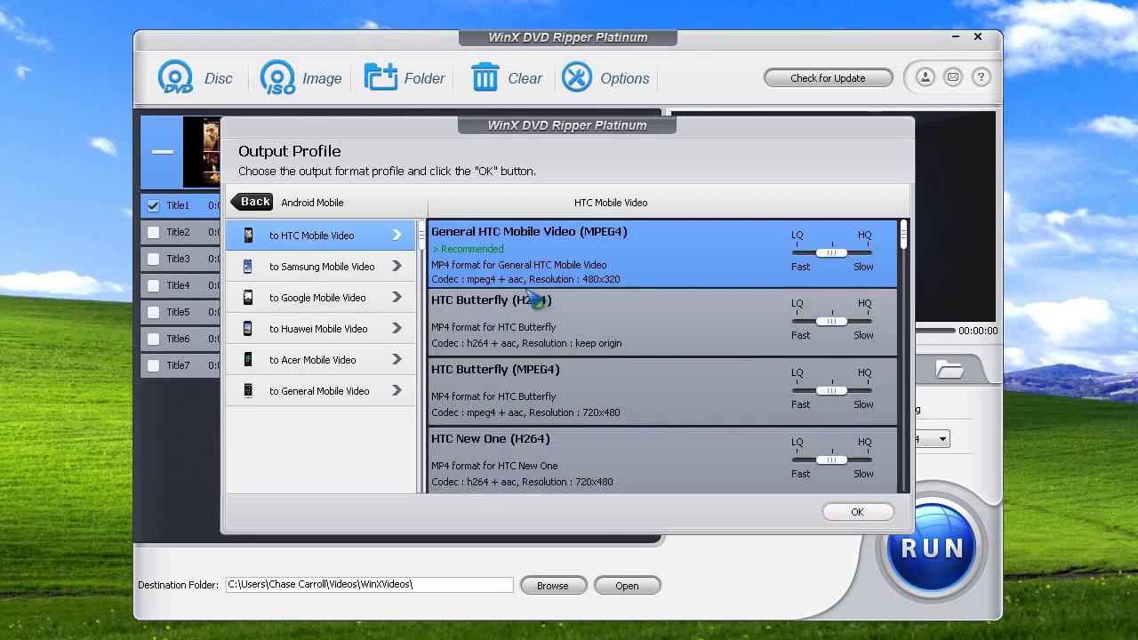
pyautogui.scroll(-4, 622, 355)
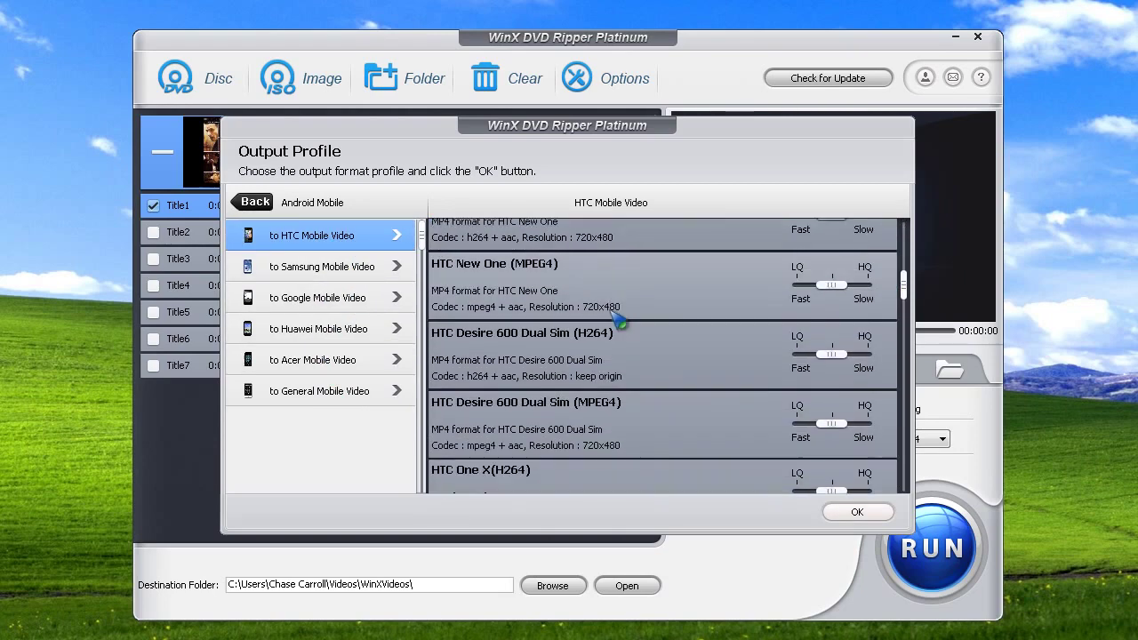
pyautogui.scroll(-12, 612, 329)
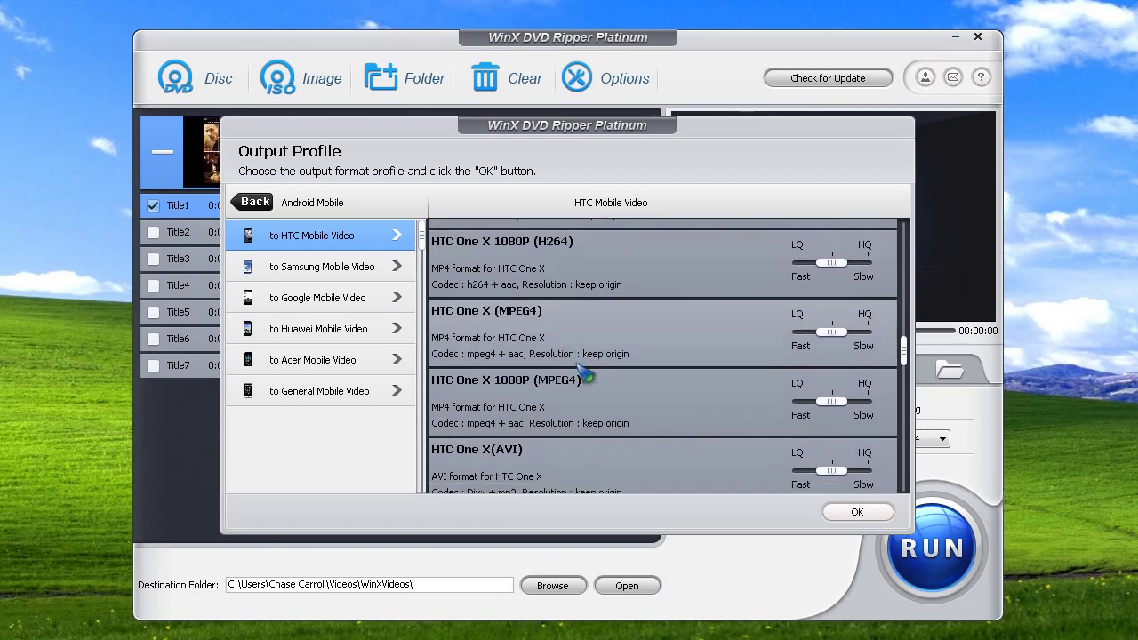
pyautogui.scroll(-1, 582, 355)
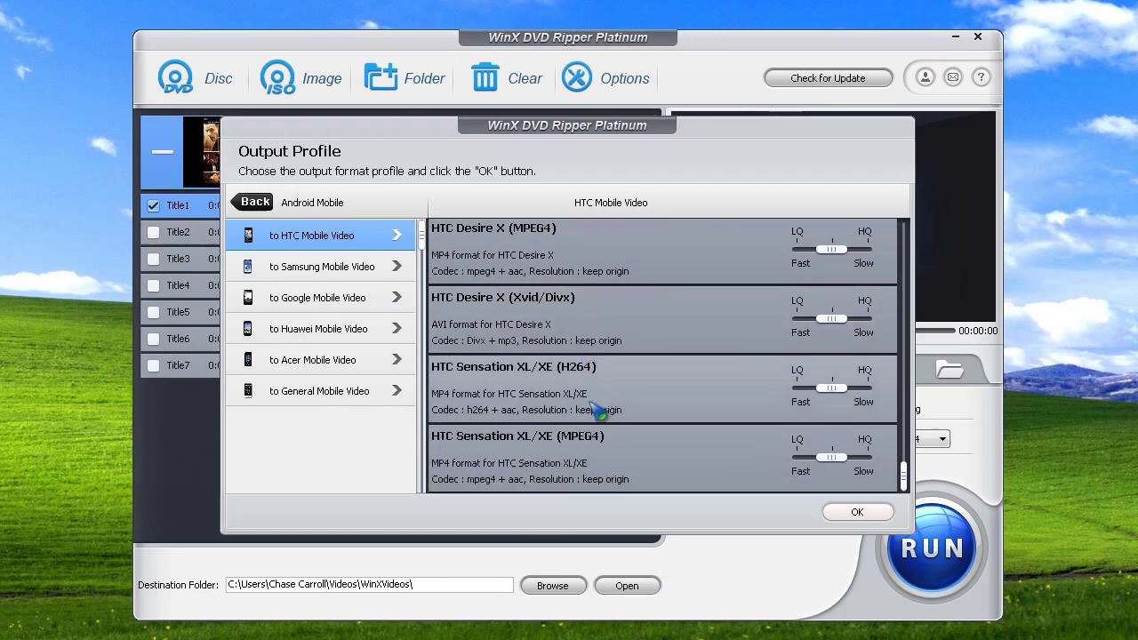
pyautogui.moveTo(903, 477); pyautogui.dragTo(905, 229)
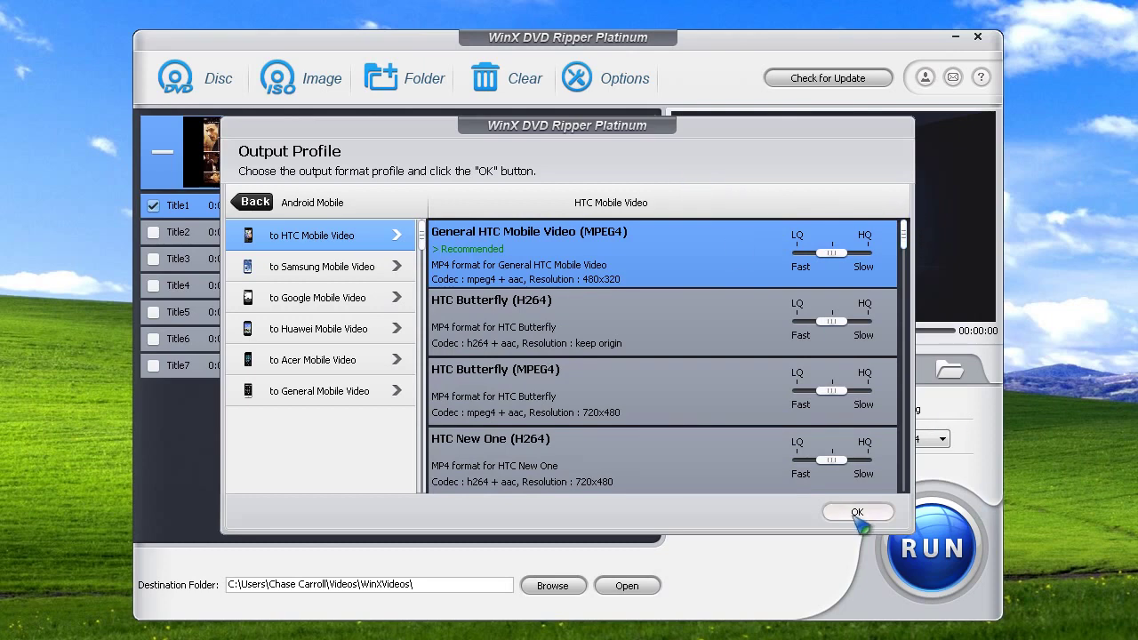
# Apply the General HTC Mobile Video profile and pick English Track1 subtitles for Title1.
pyautogui.click(857, 513)
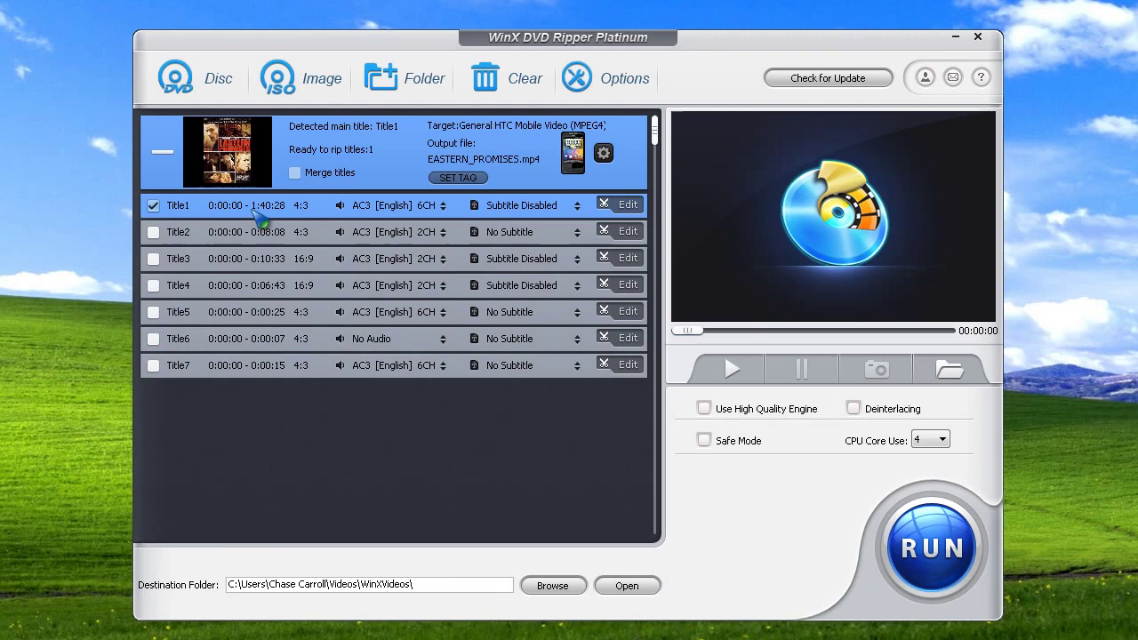
pyautogui.click(533, 210)
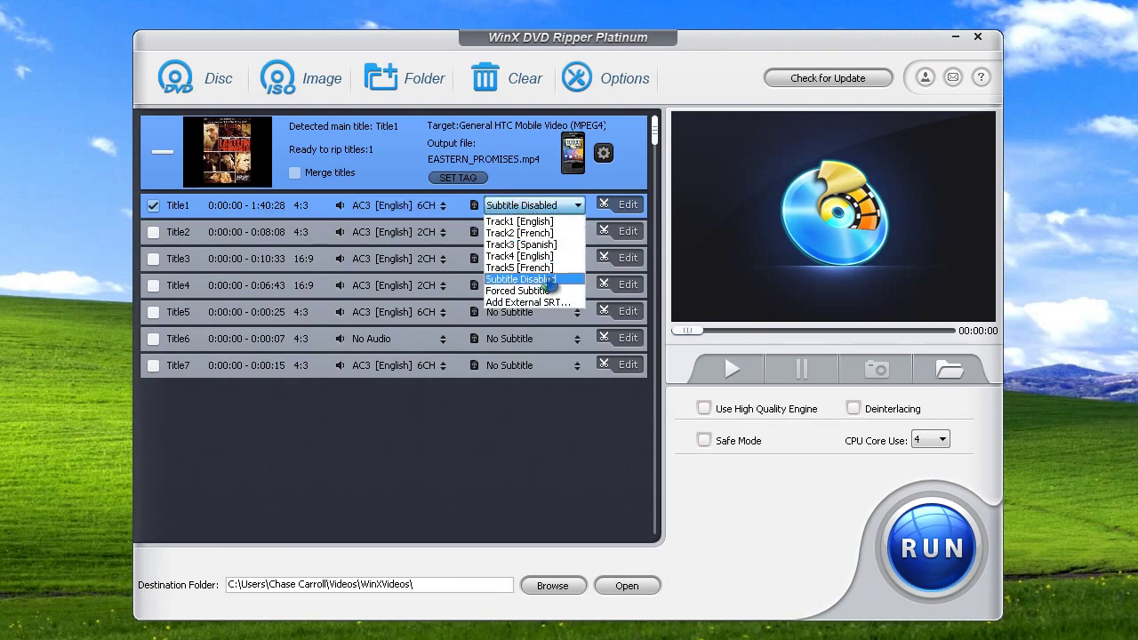
pyautogui.click(558, 222)
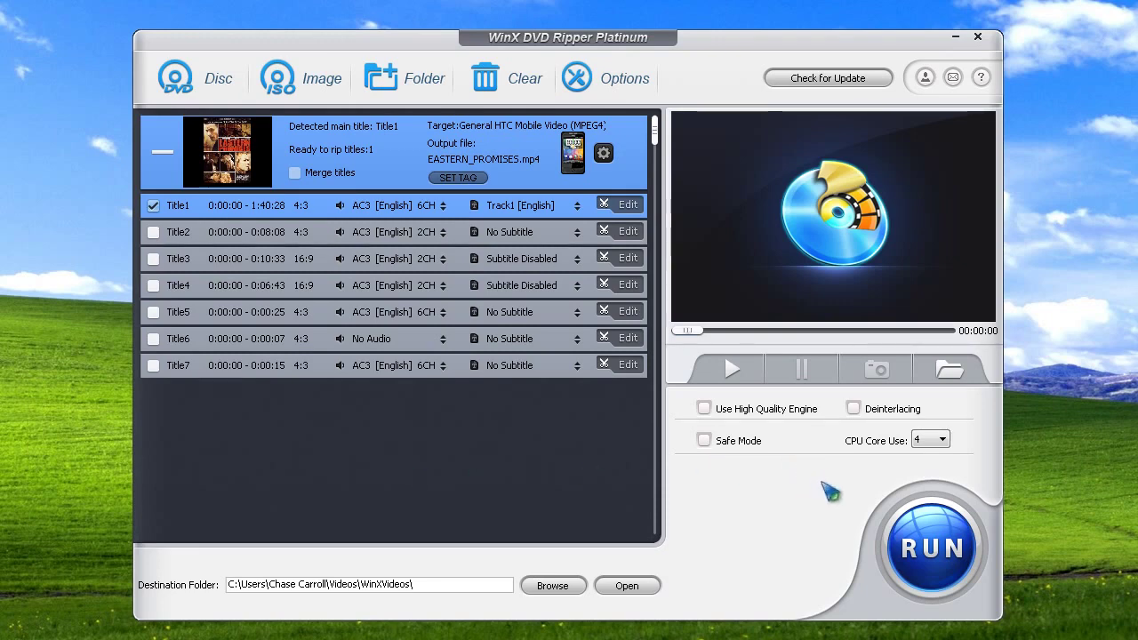
# Keep CPU core use at 4 and start ripping Title1 to MP4.
pyautogui.click(942, 445)
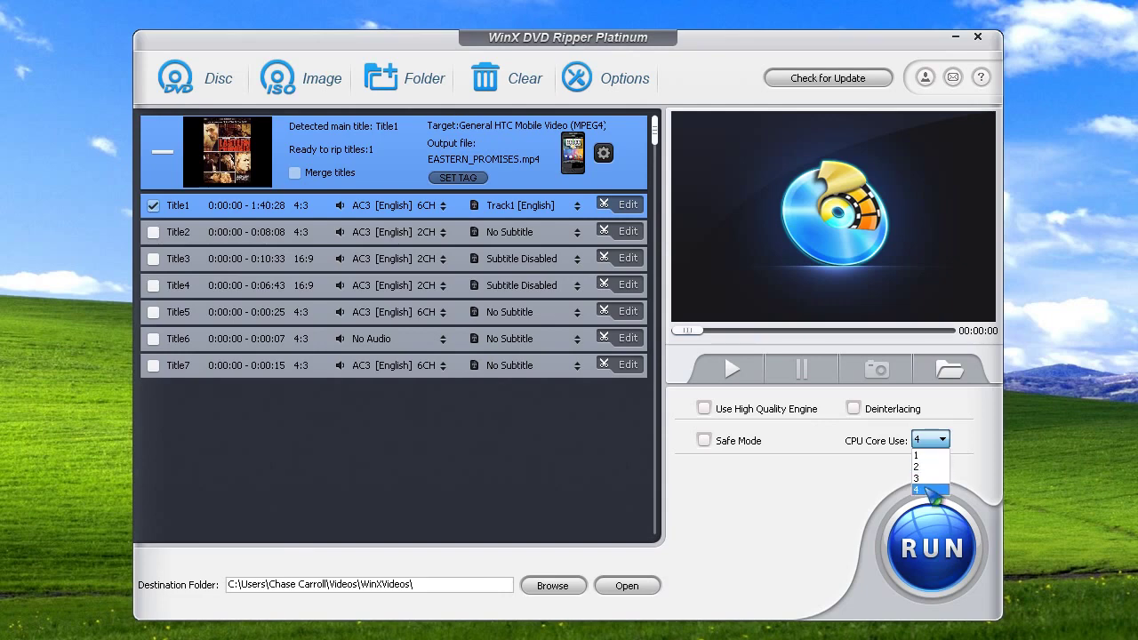
pyautogui.click(814, 491)
pyautogui.click(930, 555)
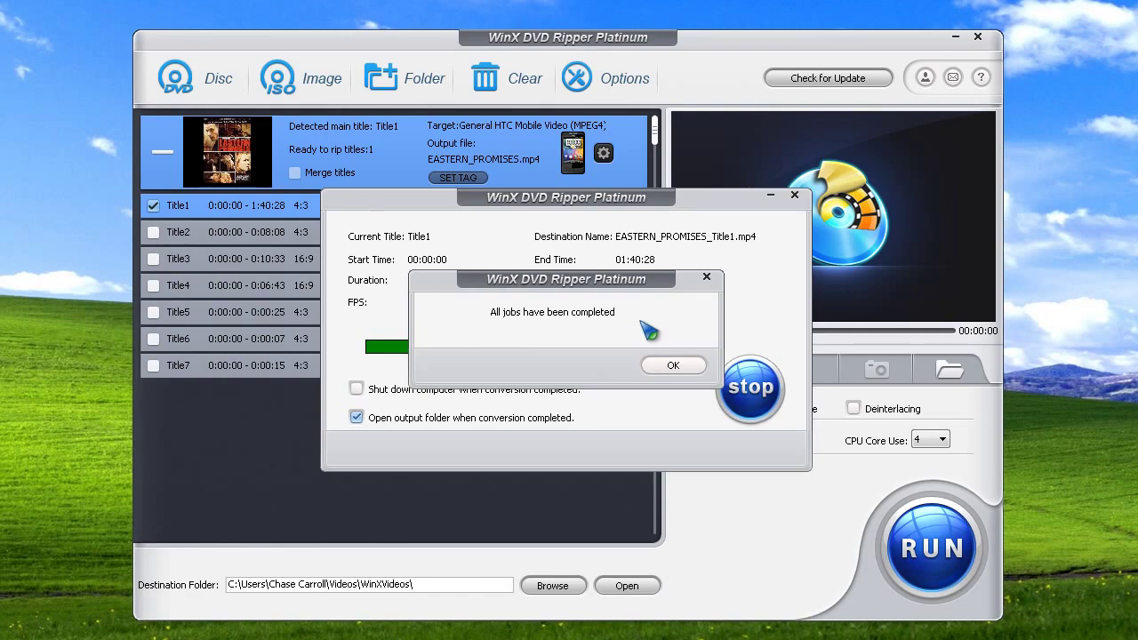
# Acknowledge the 'All jobs have been completed' message once the rip finishes.
pyautogui.click(673, 366)
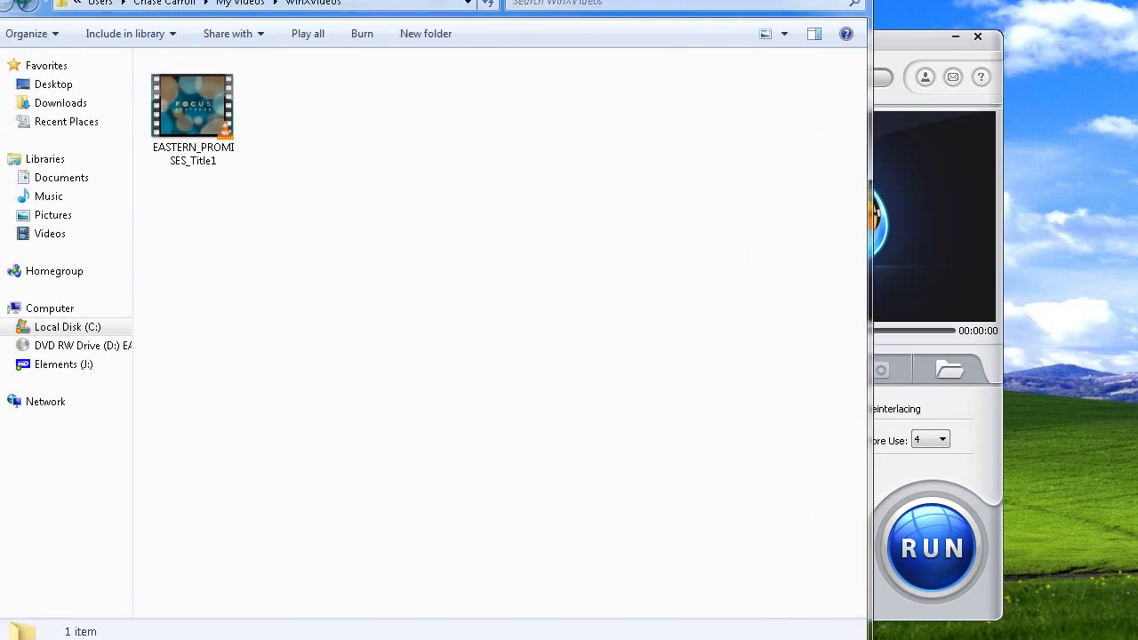
# Move the WinXVideos Explorer window over the ripper window.
pyautogui.moveTo(264, 1); pyautogui.dragTo(434, 97)
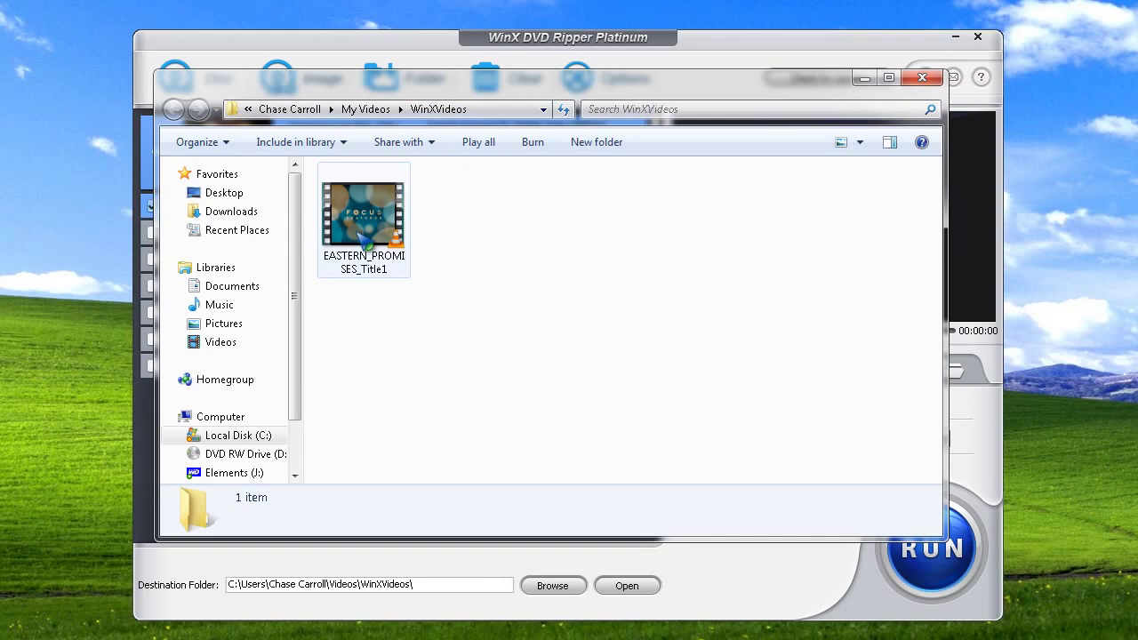
# Play EASTERN_PROMISES_Title1 in VLC in an enlarged window with the sound muted.
pyautogui.doubleClick(383, 225)
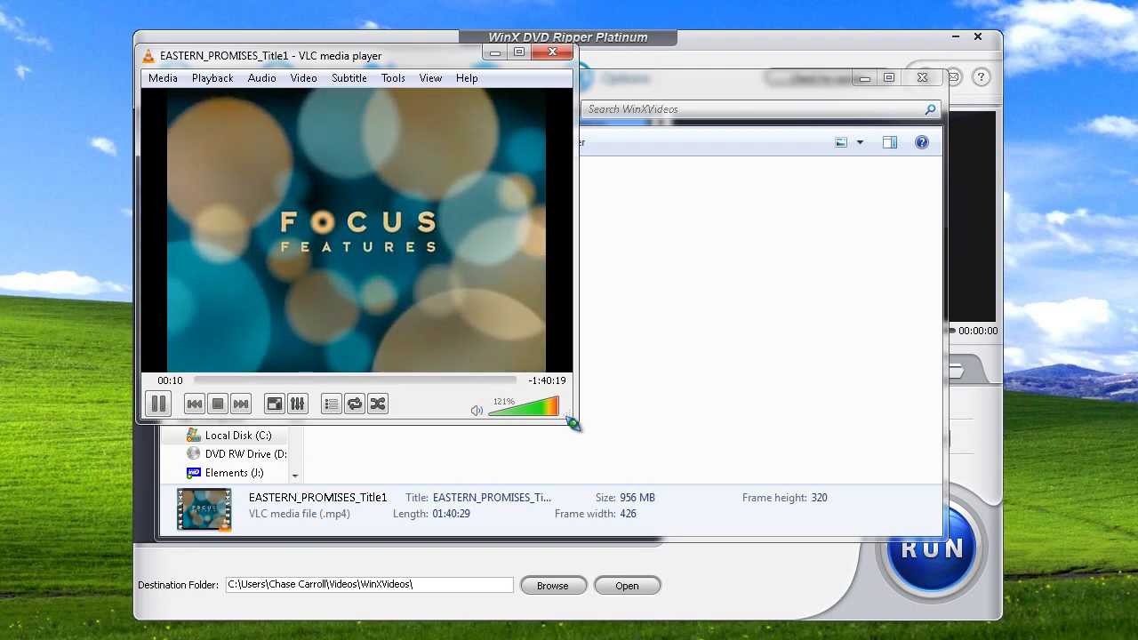
pyautogui.moveTo(572, 424); pyautogui.dragTo(792, 622)
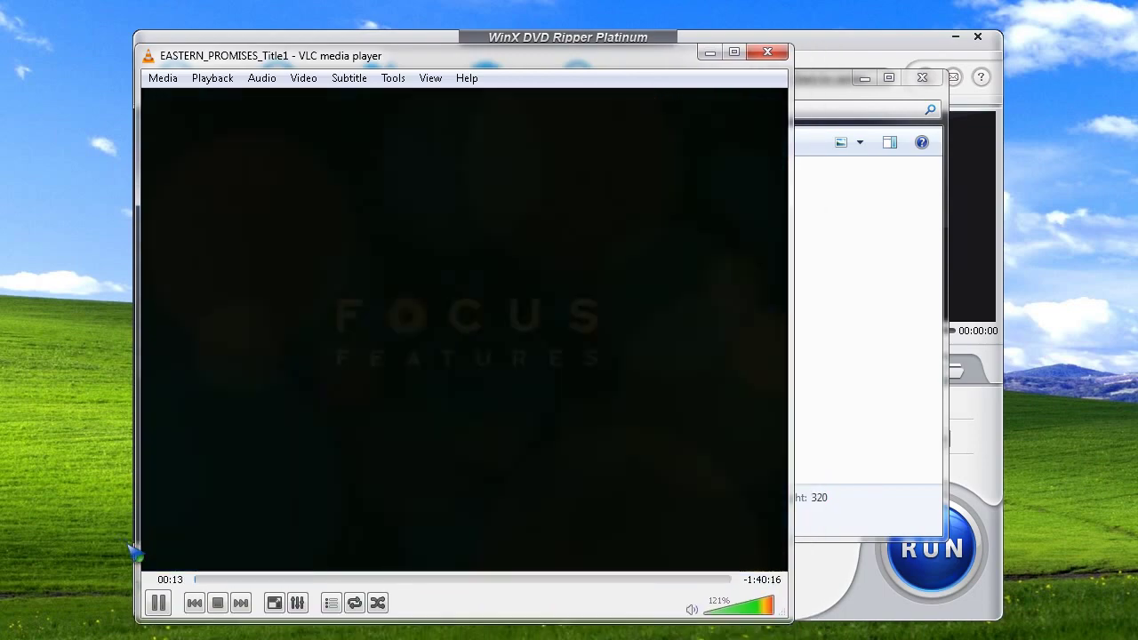
pyautogui.scroll(-10, 255, 533)
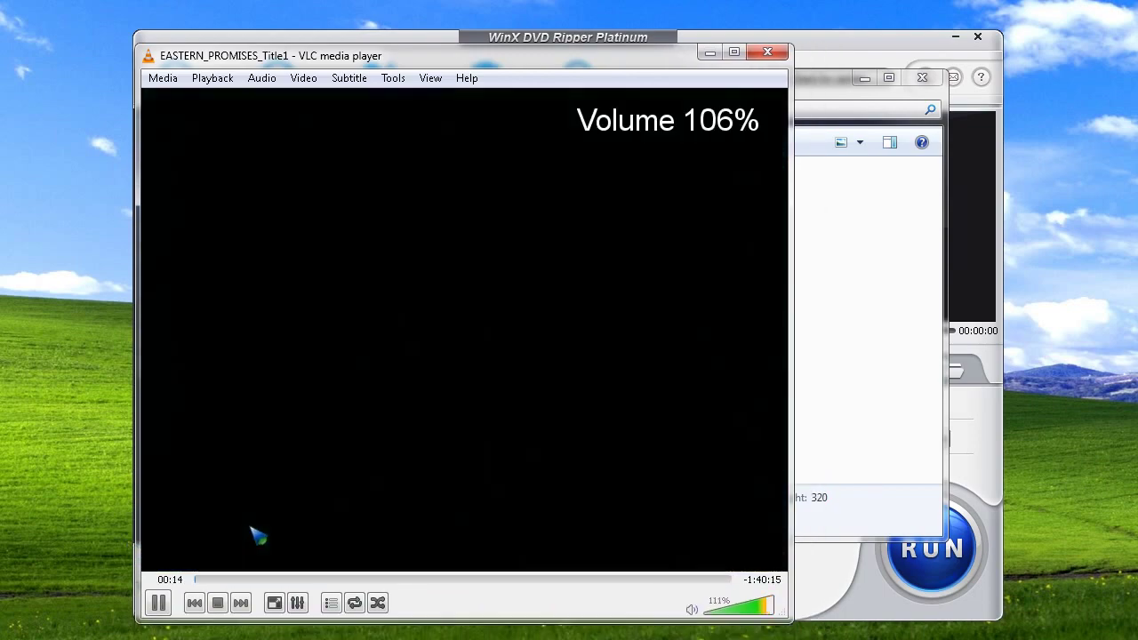
pyautogui.click(691, 610)
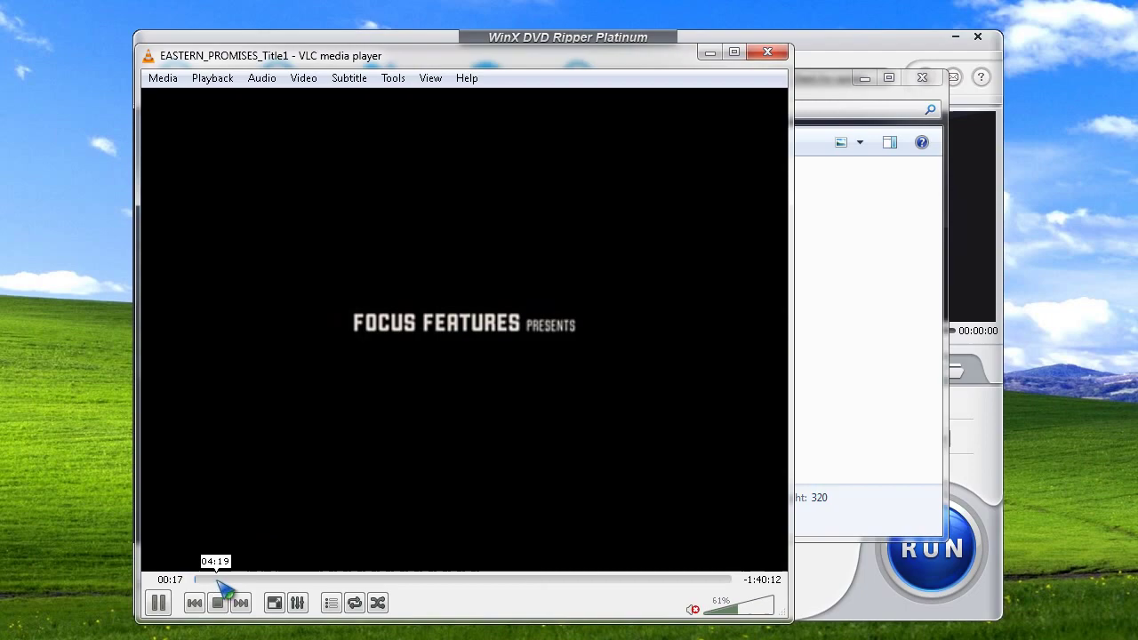
# Jump to about 06:08 and 18:18 to check the English subtitles, then close VLC.
pyautogui.click(227, 579)
pyautogui.click(293, 579)
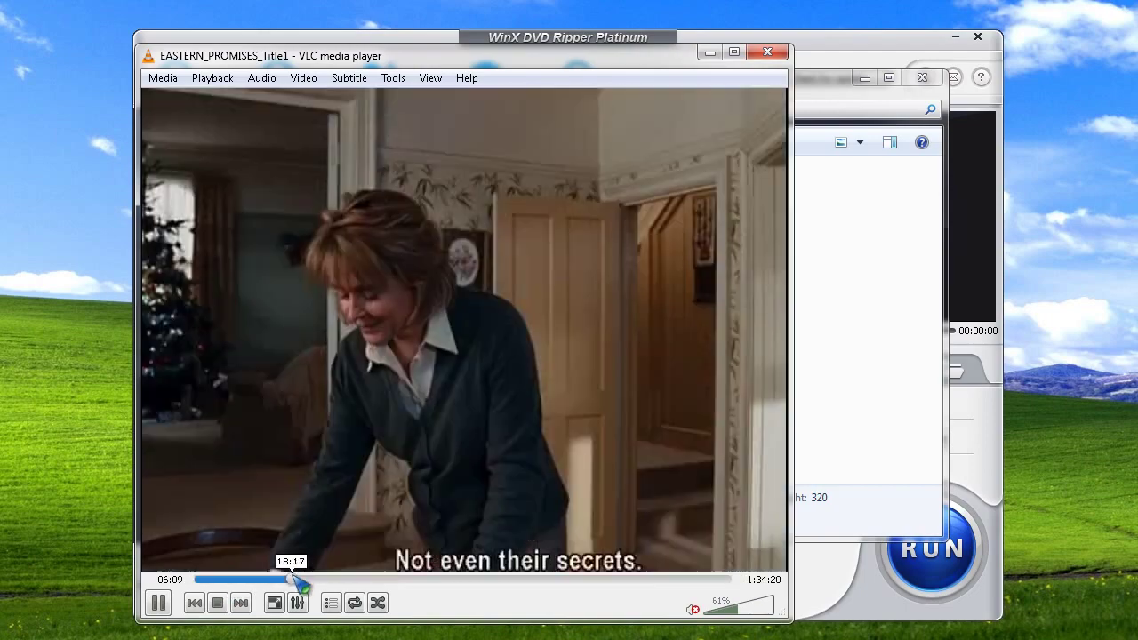
pyautogui.moveTo(787, 253); pyautogui.dragTo(1049, 258)
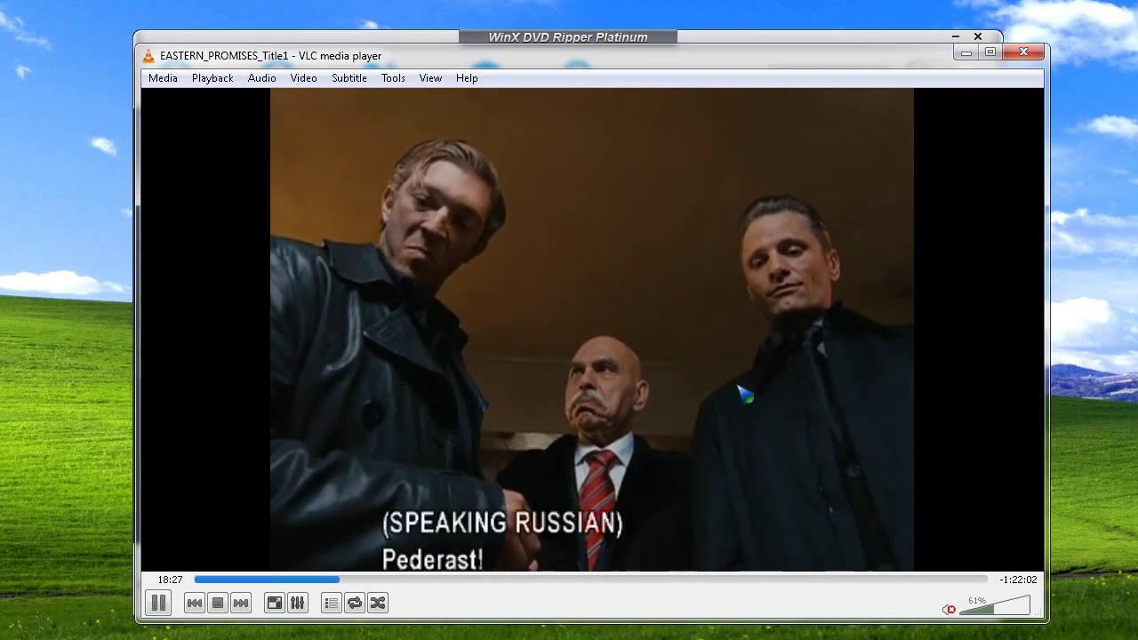
pyautogui.click(1023, 53)
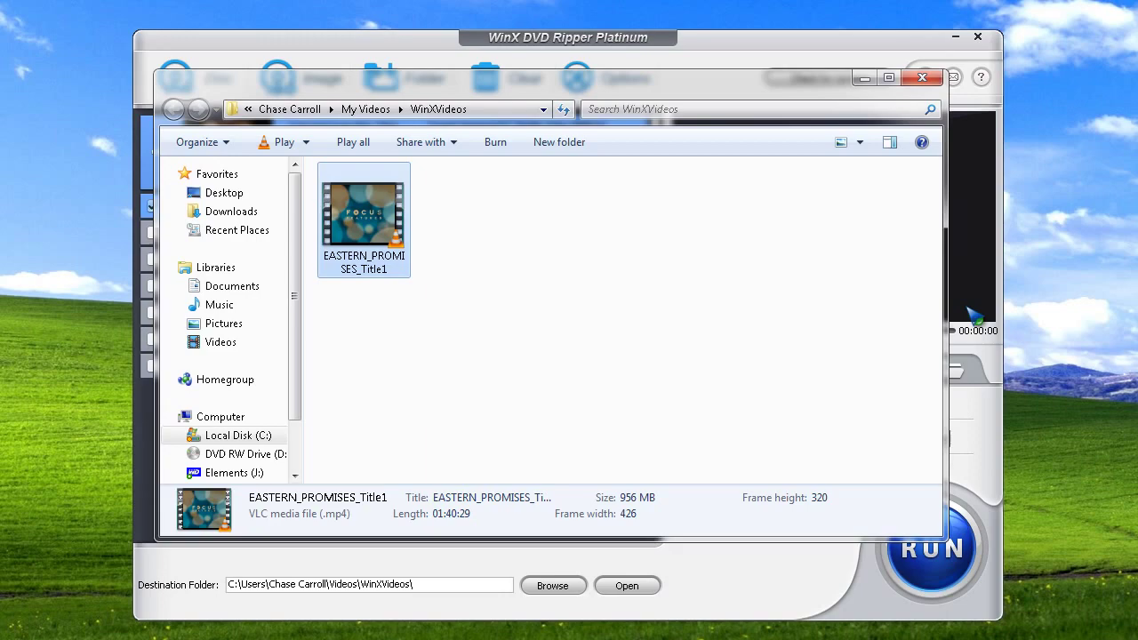
# Close Explorer, open Title1's output settings and leave aspect ratio at Keep Origin.
pyautogui.click(920, 79)
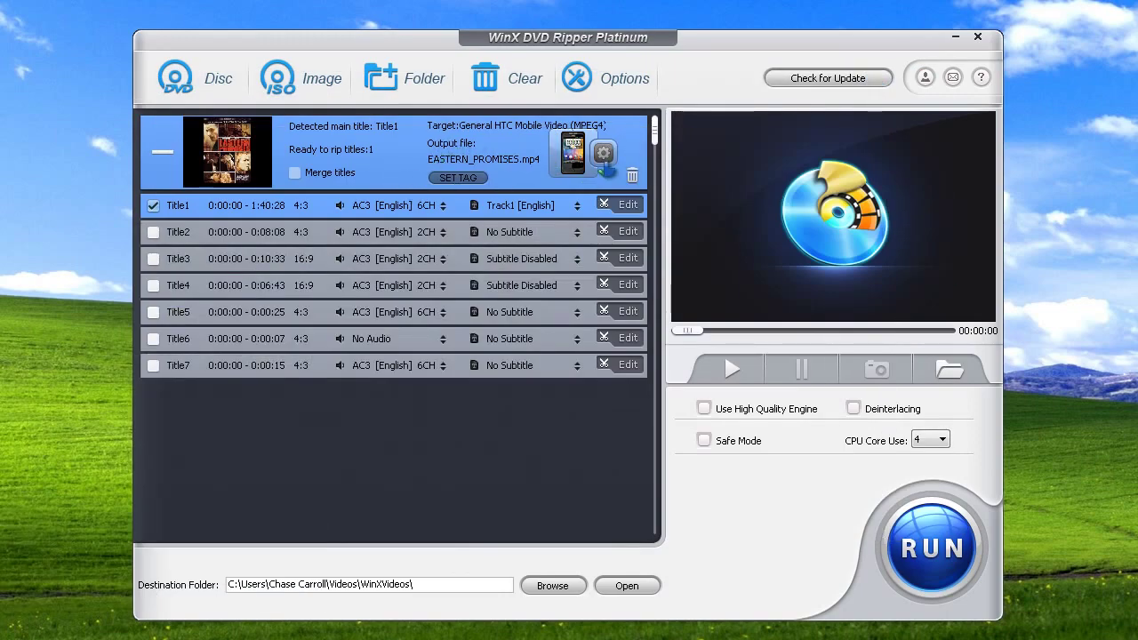
pyautogui.click(603, 156)
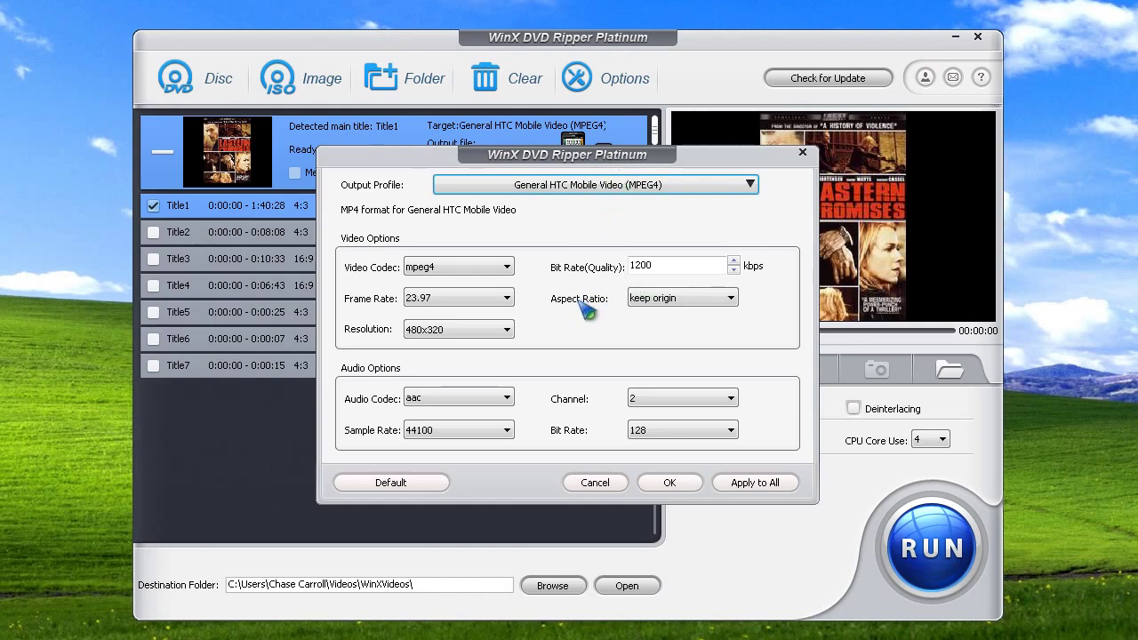
pyautogui.click(685, 302)
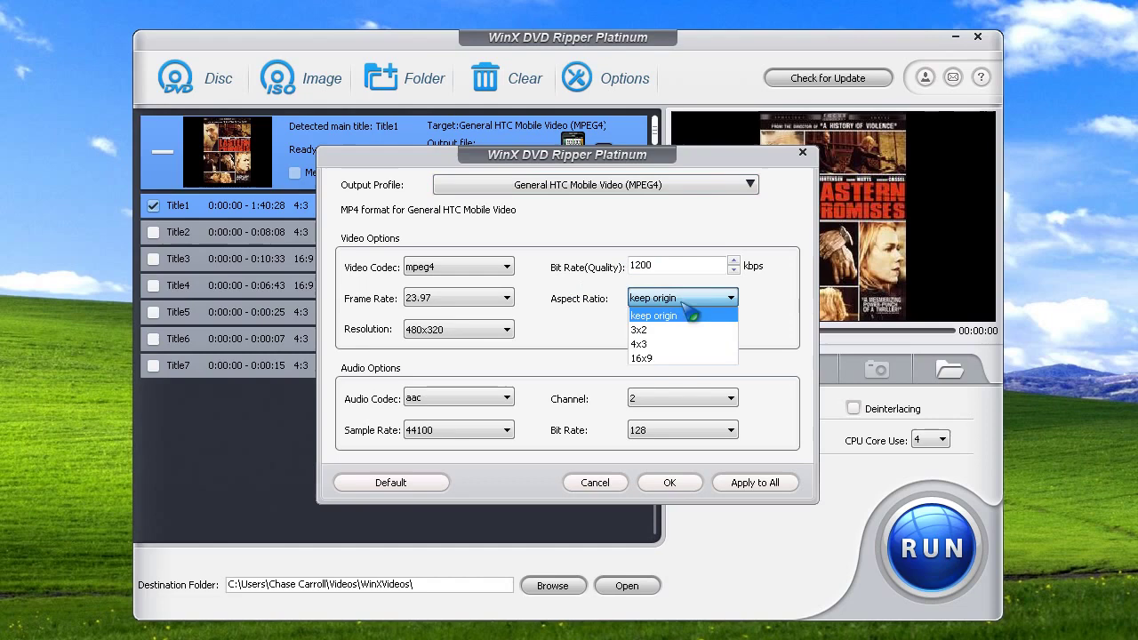
pyautogui.click(574, 328)
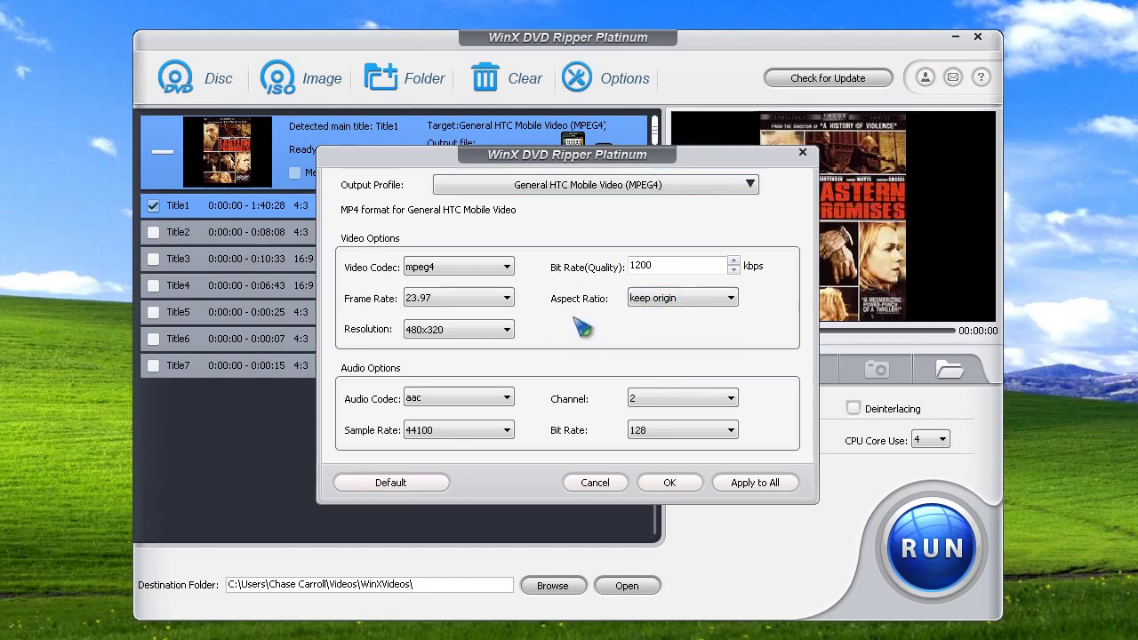
# Check the frame rate and resolution lists, keeping 23.97 fps and 480x320.
pyautogui.scroll(-2, 579, 330)
pyautogui.scroll(2, 579, 331)
pyautogui.click(478, 303)
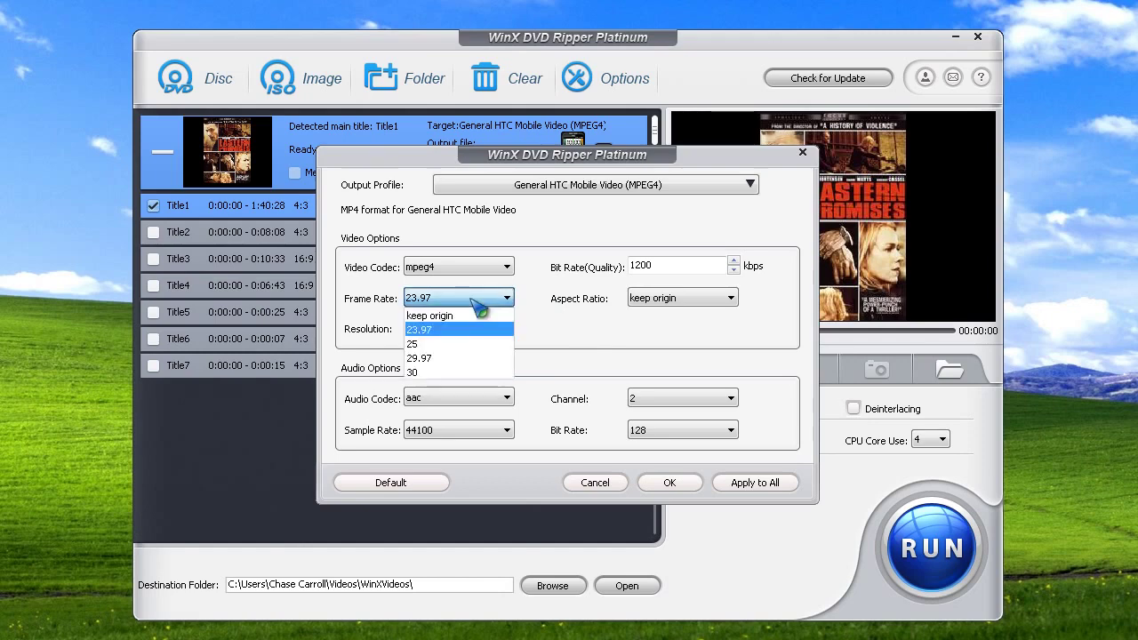
pyautogui.click(485, 300)
pyautogui.click(492, 331)
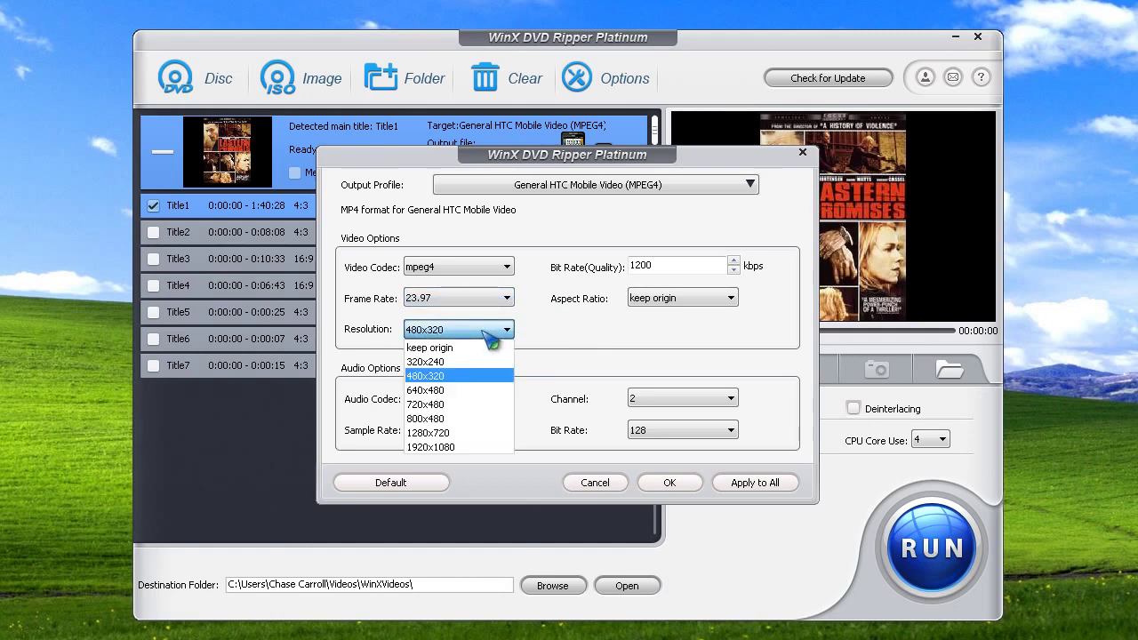
pyautogui.click(483, 331)
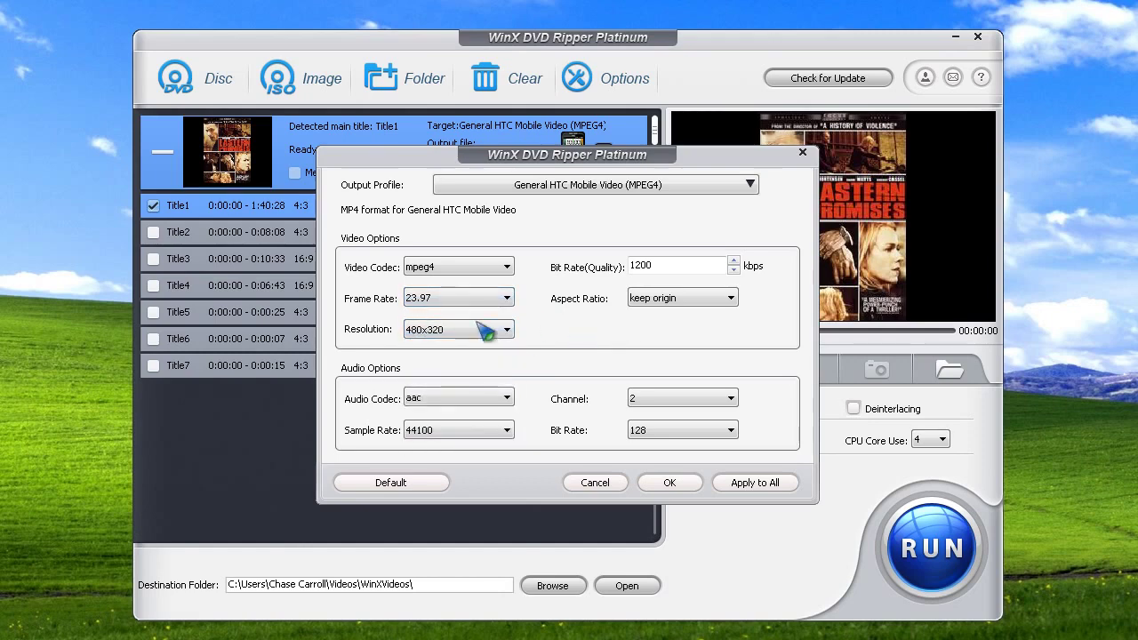
# Choose the Android Pad > General Samsung Pad Video (MPEG4) profile, keeping resolution at keep origin.
pyautogui.click(751, 185)
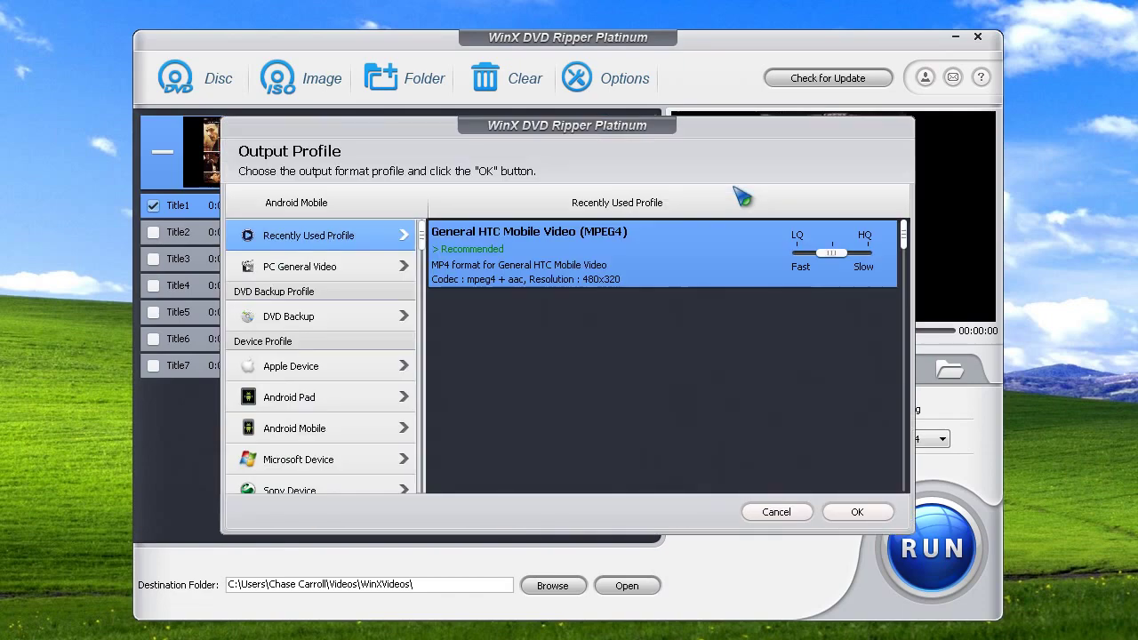
pyautogui.scroll(-1, 317, 383)
pyautogui.click(323, 359)
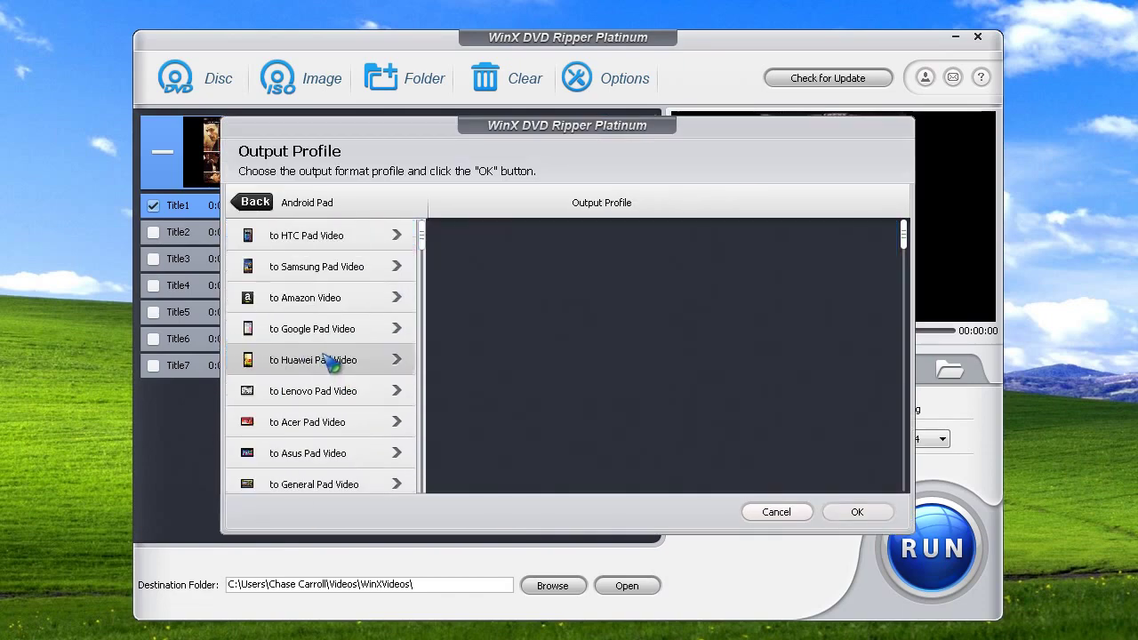
pyautogui.click(335, 276)
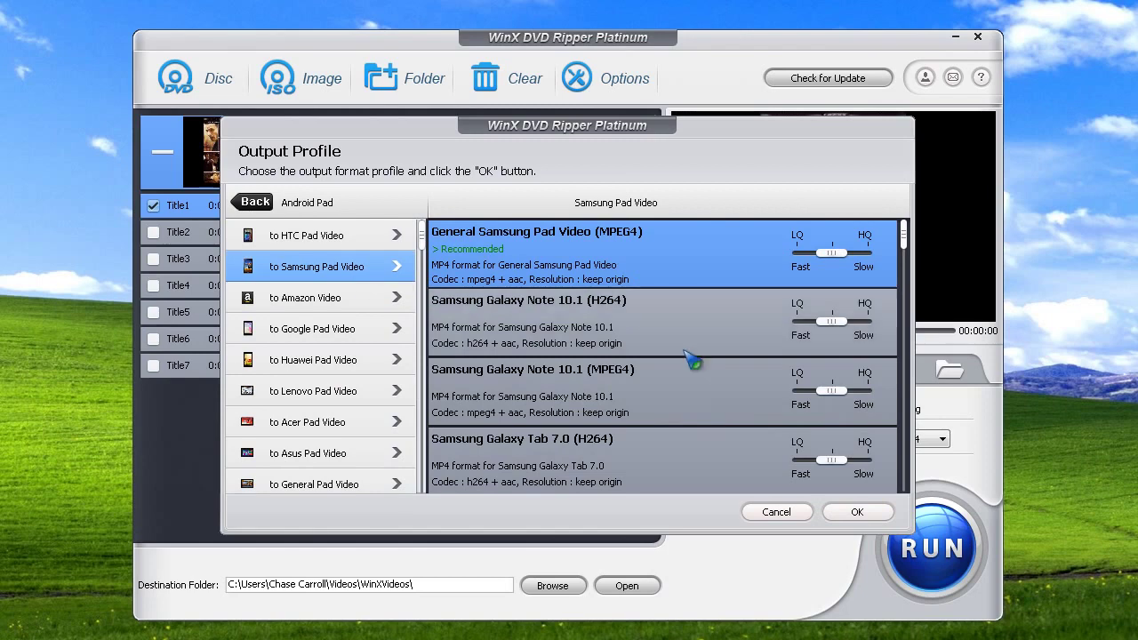
pyautogui.click(856, 512)
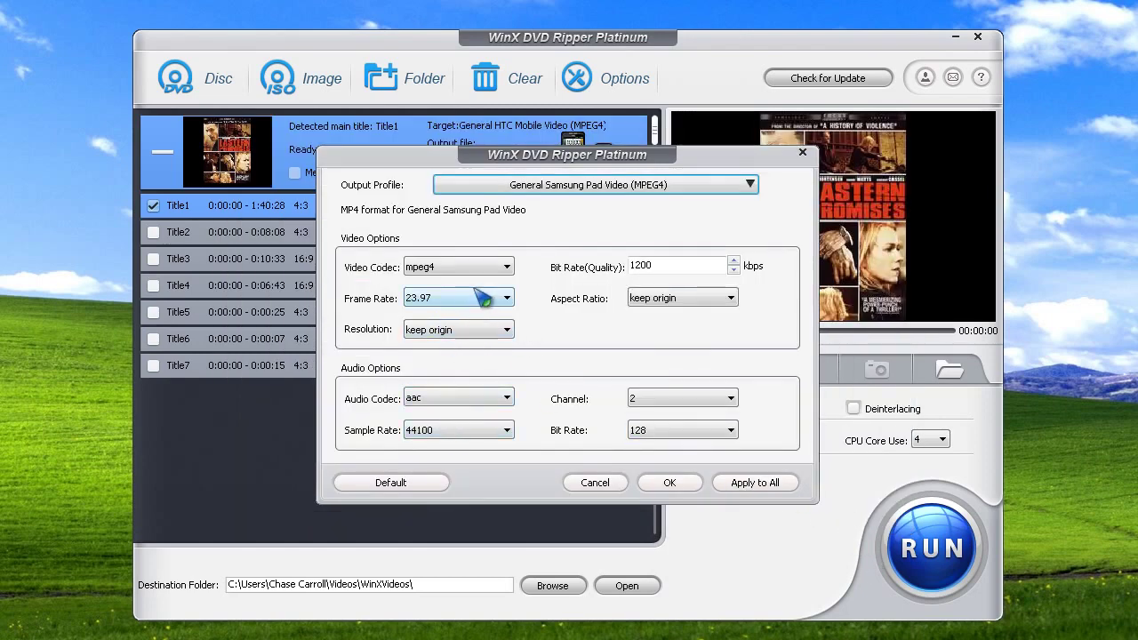
pyautogui.click(500, 330)
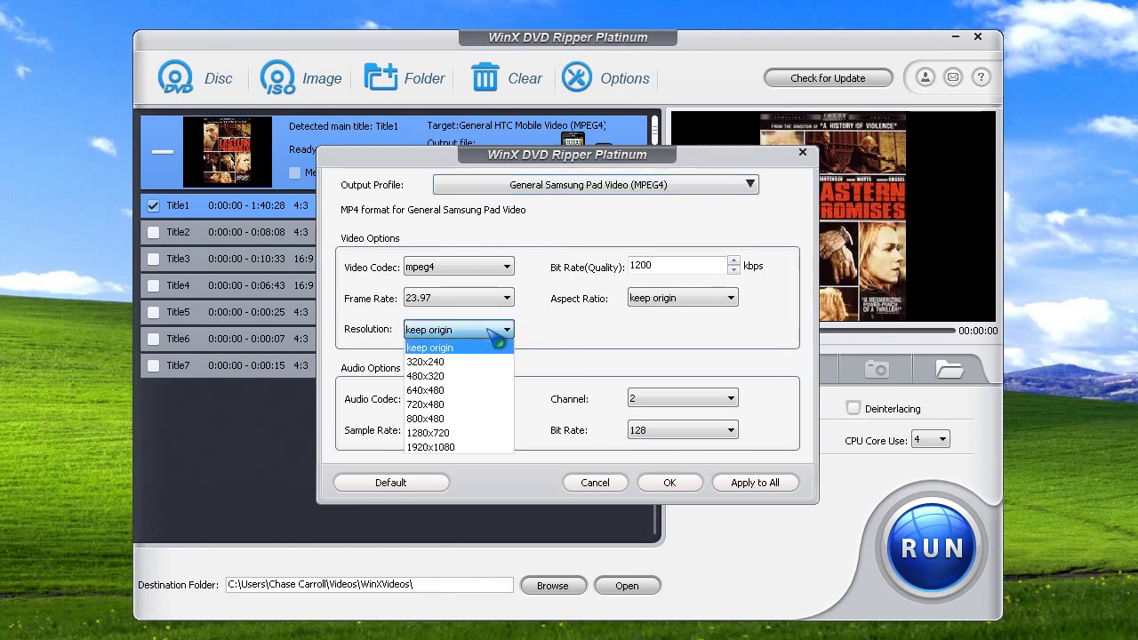
pyautogui.click(550, 349)
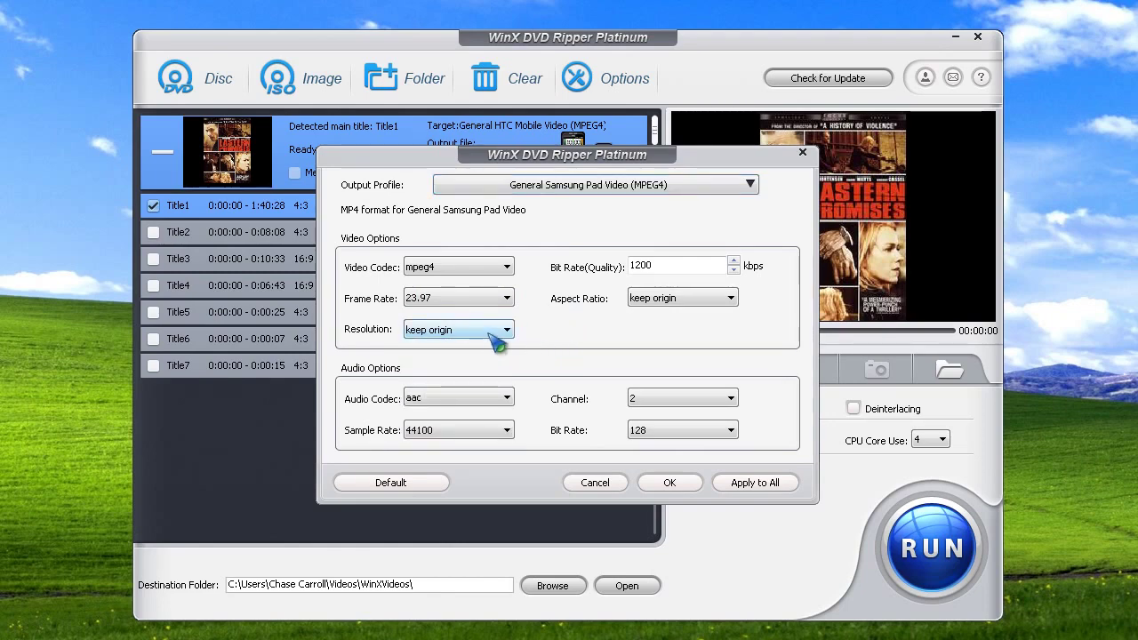
# Cancel the settings dialog so the Samsung Pad profile change is discarded.
pyautogui.click(598, 487)
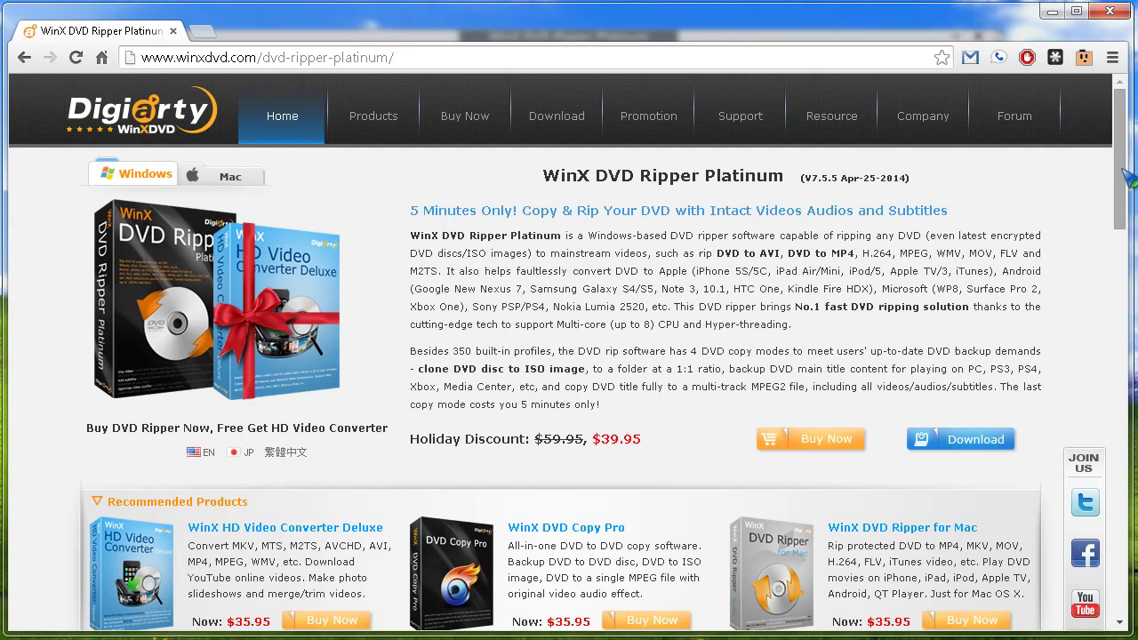
pyautogui.moveTo(1119, 182); pyautogui.dragTo(1113, 158)
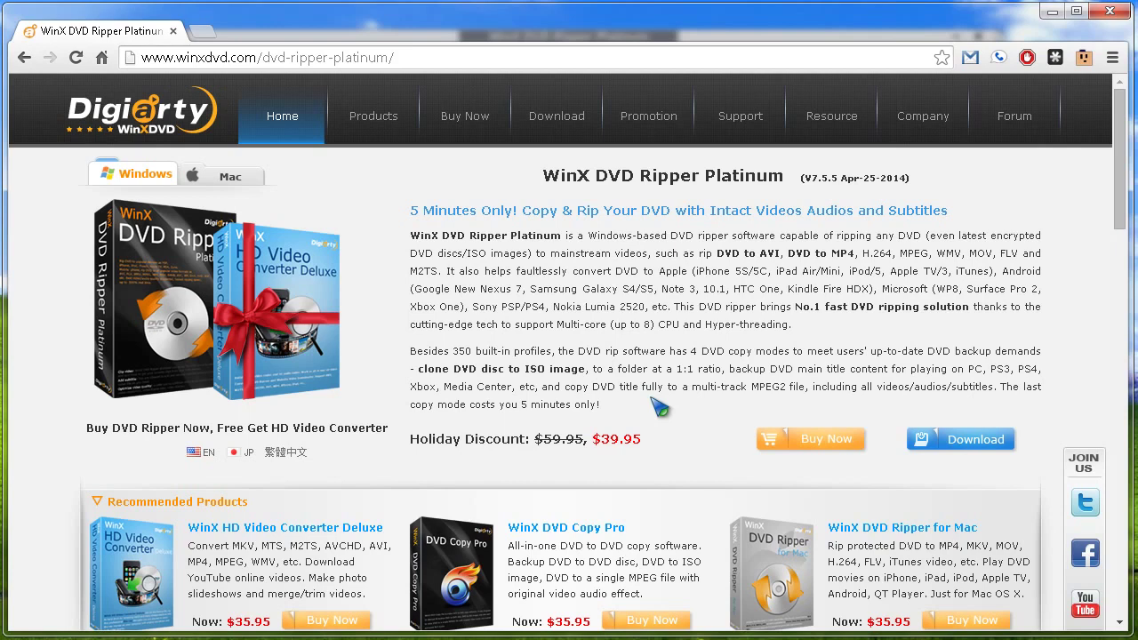
# Go to winxdvd.com's Support page and scroll to its FAQ, User Guide and Support Center sections.
pyautogui.click(742, 120)
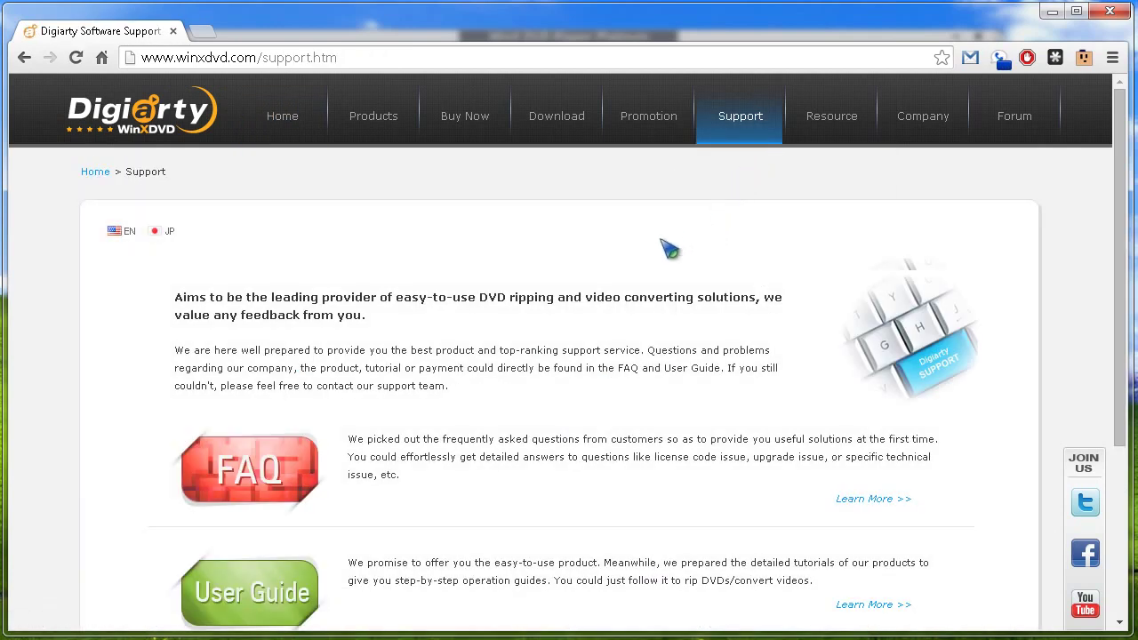
pyautogui.scroll(-1, 630, 330)
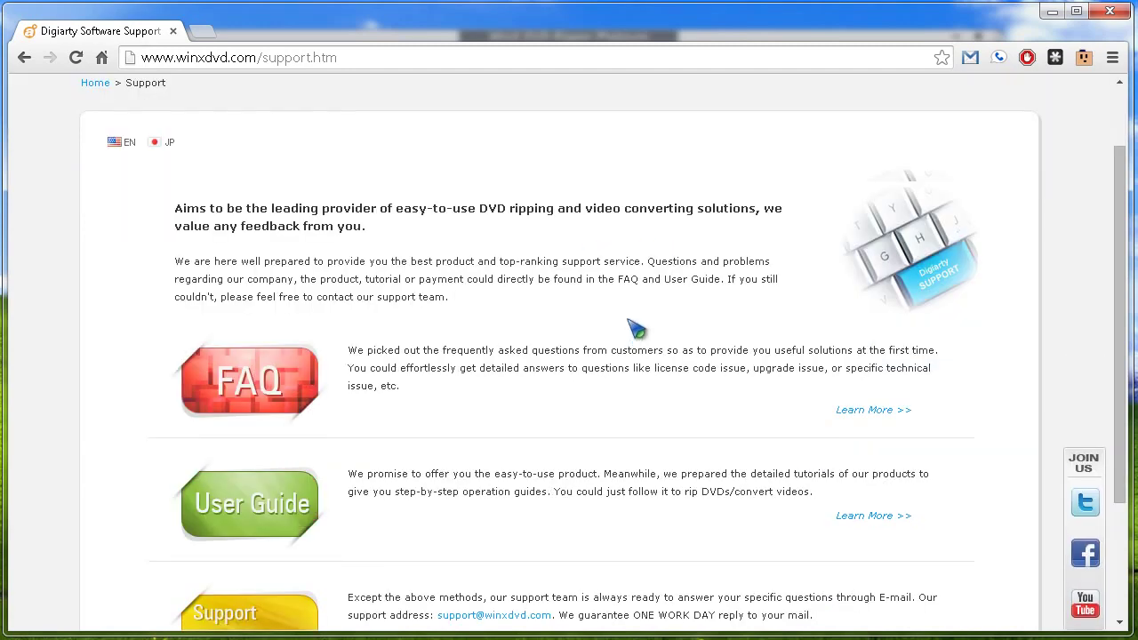
pyautogui.scroll(-1, 627, 320)
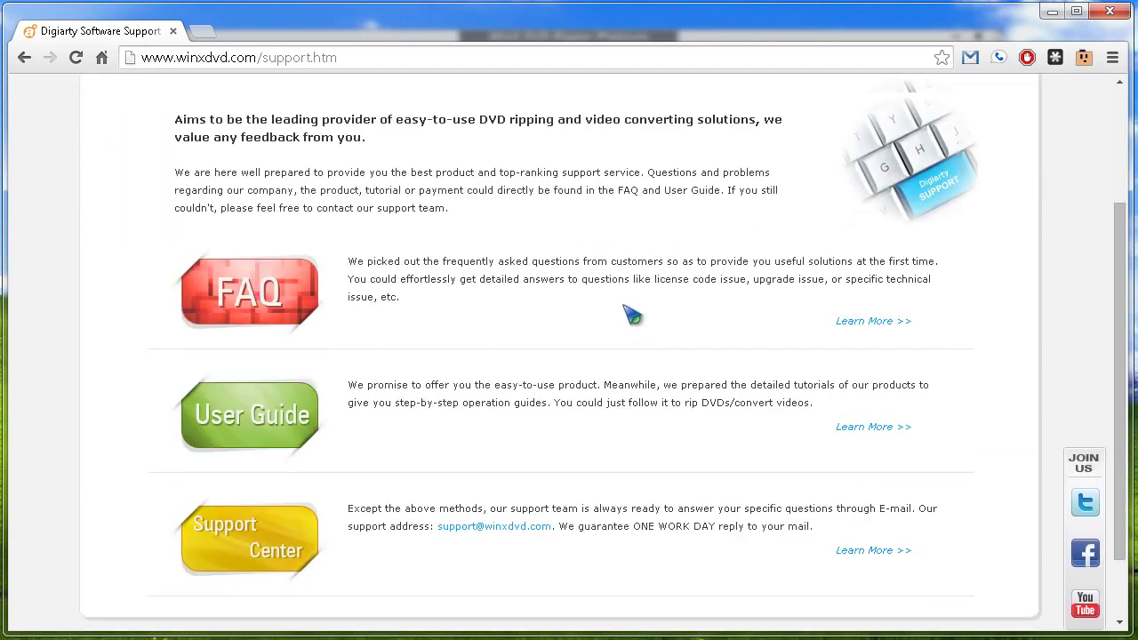